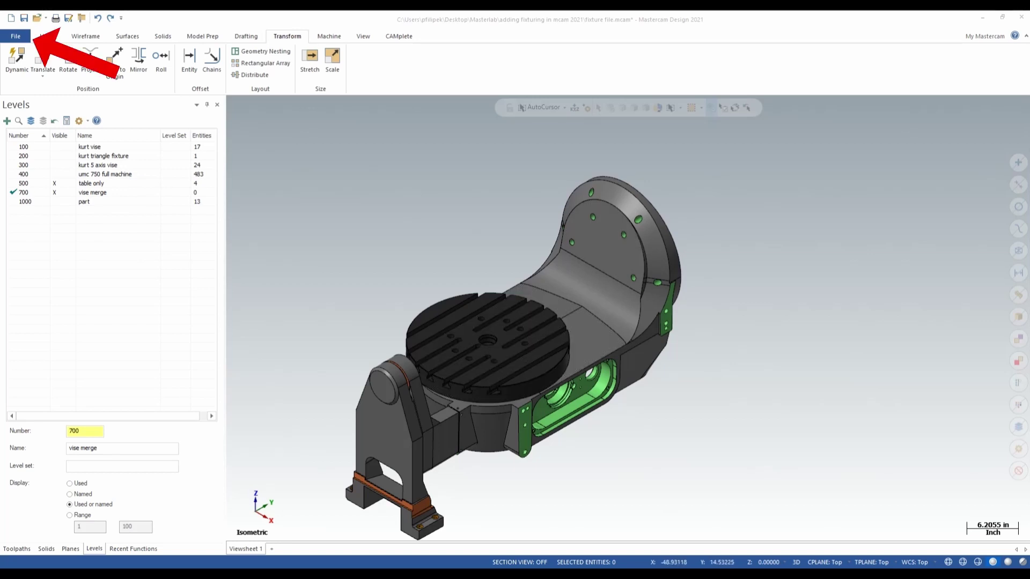
- Merge KURT 3600 VISE.mcam from the fixtures folder into the current file
left_click(15, 36)
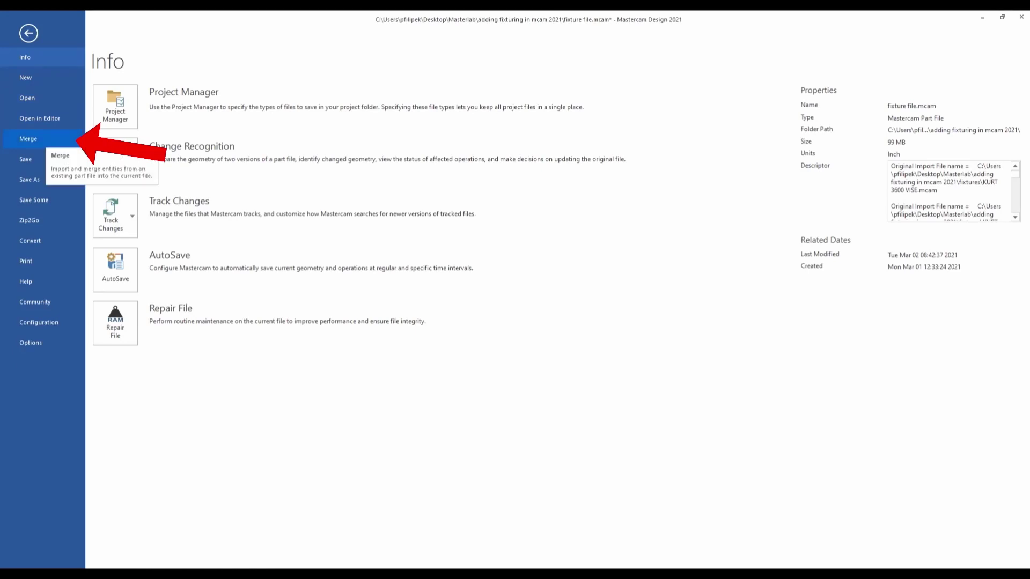
left_click(28, 138)
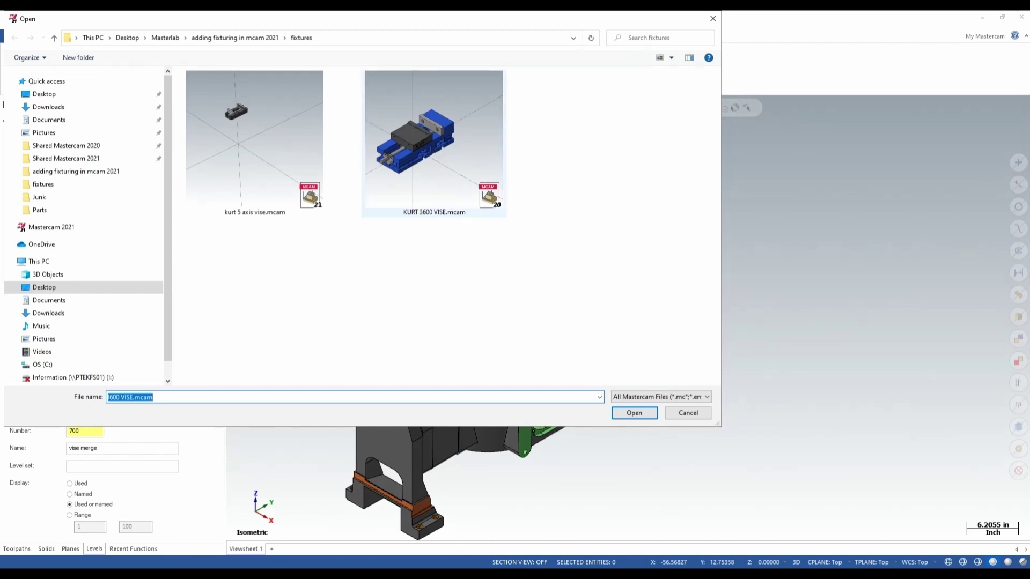
mouse_move(430, 178)
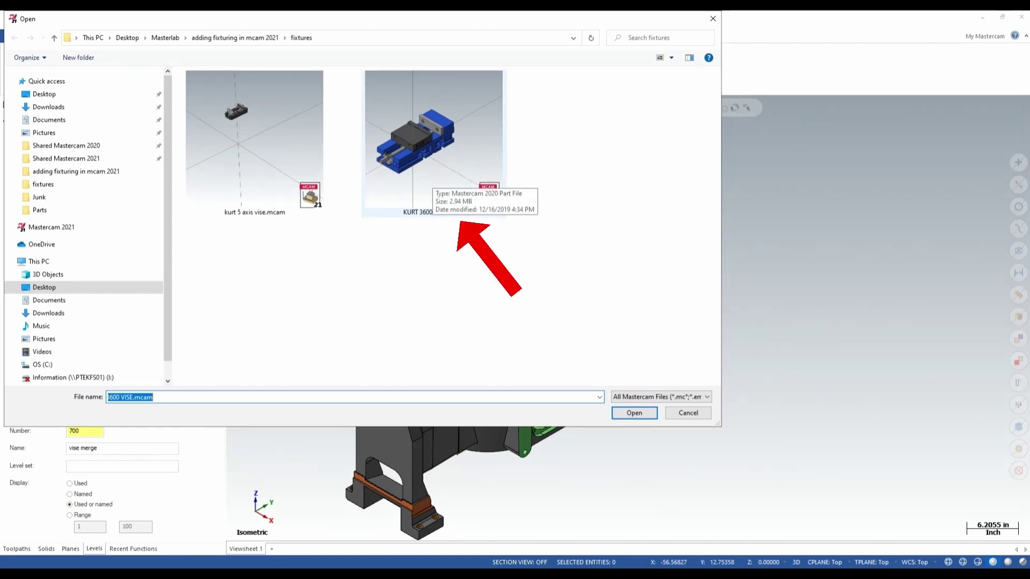
left_click(430, 178)
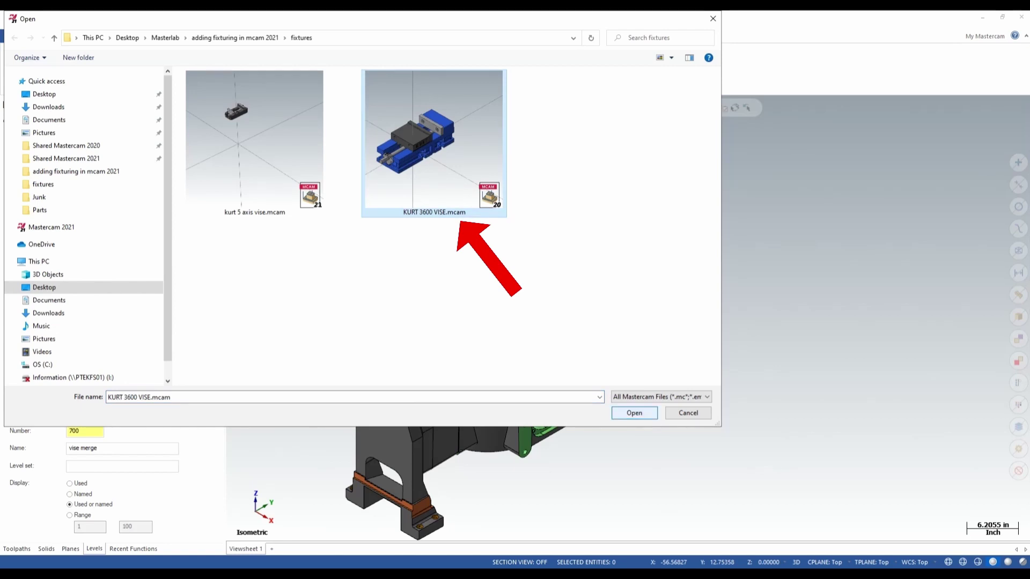
left_click(634, 413)
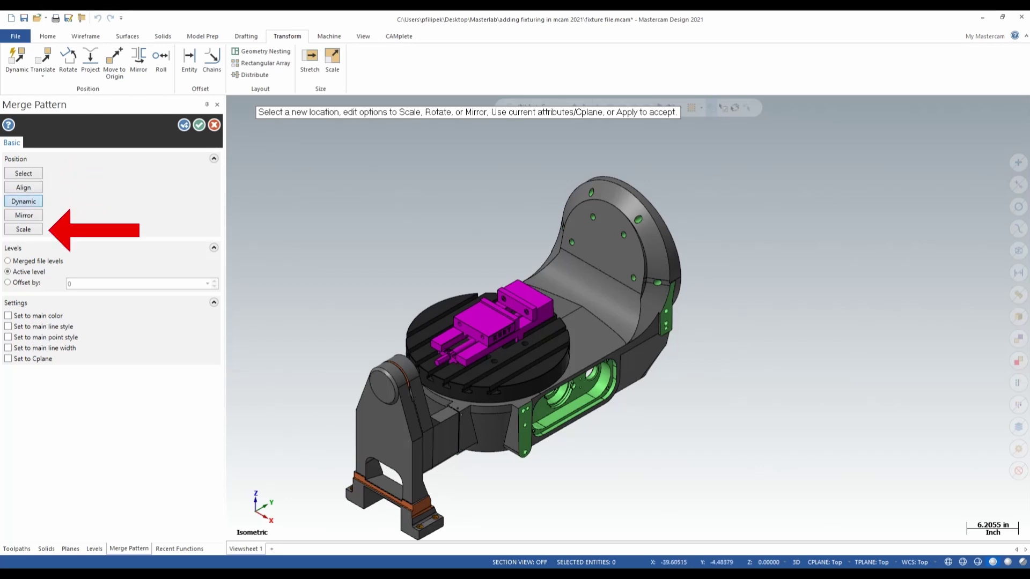
- Start a dynamic move of the merged vise by selecting all result entities
left_click(23, 201)
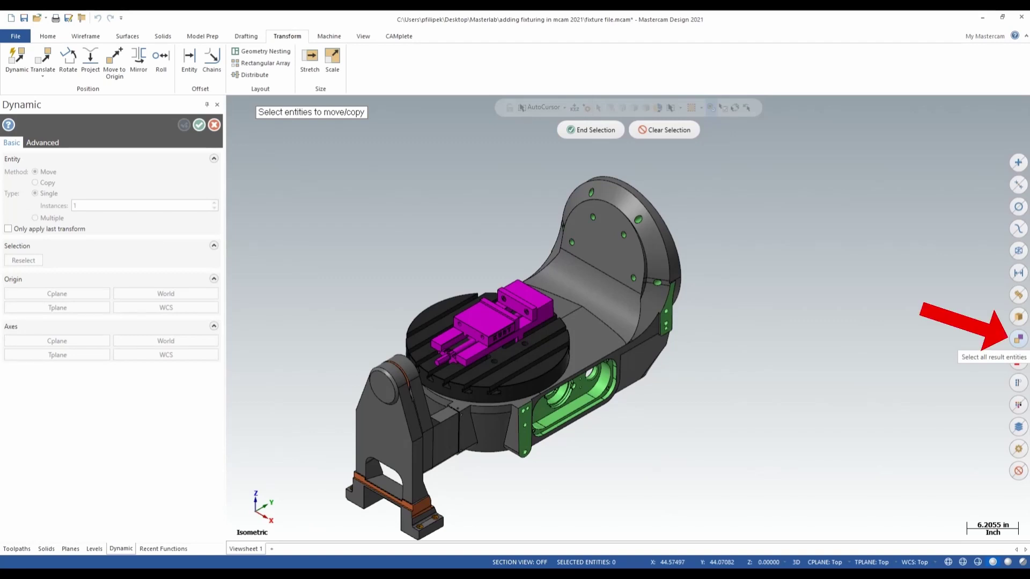
left_click(1018, 339)
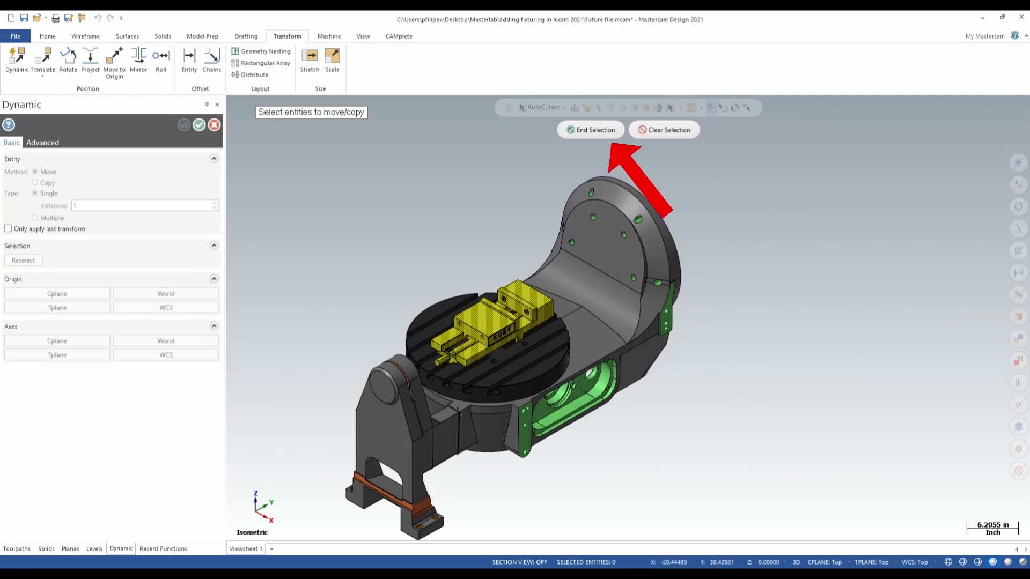
left_click(591, 130)
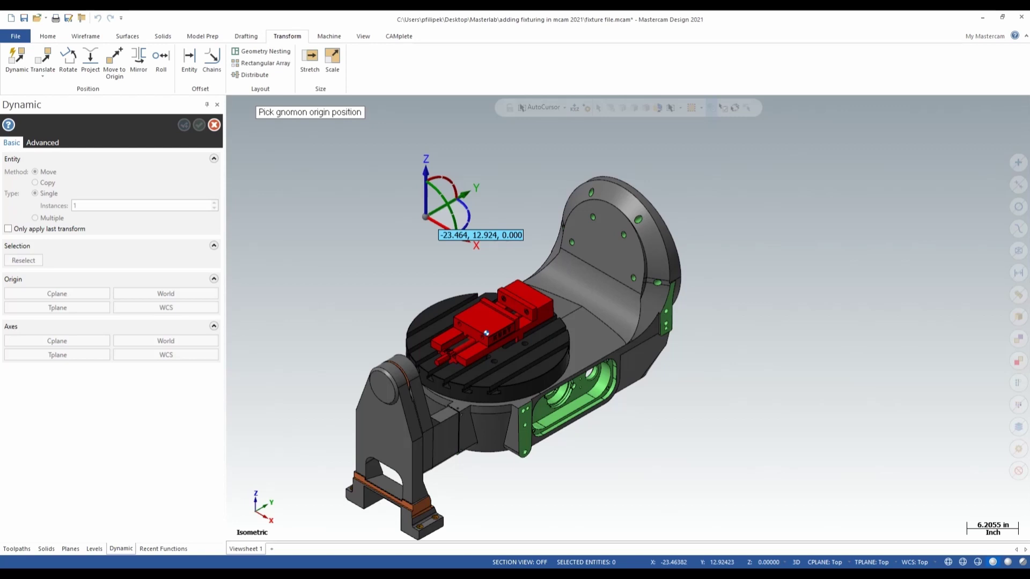
- Hide the table only level and place the gnomon origin on the bottom front corner of the vise base
left_click(94, 549)
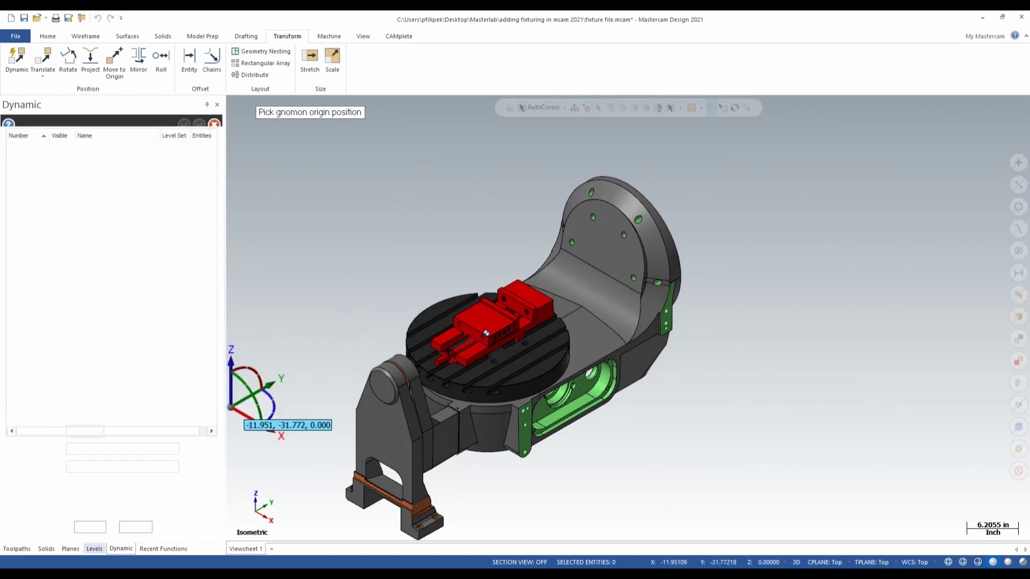
left_click(54, 183)
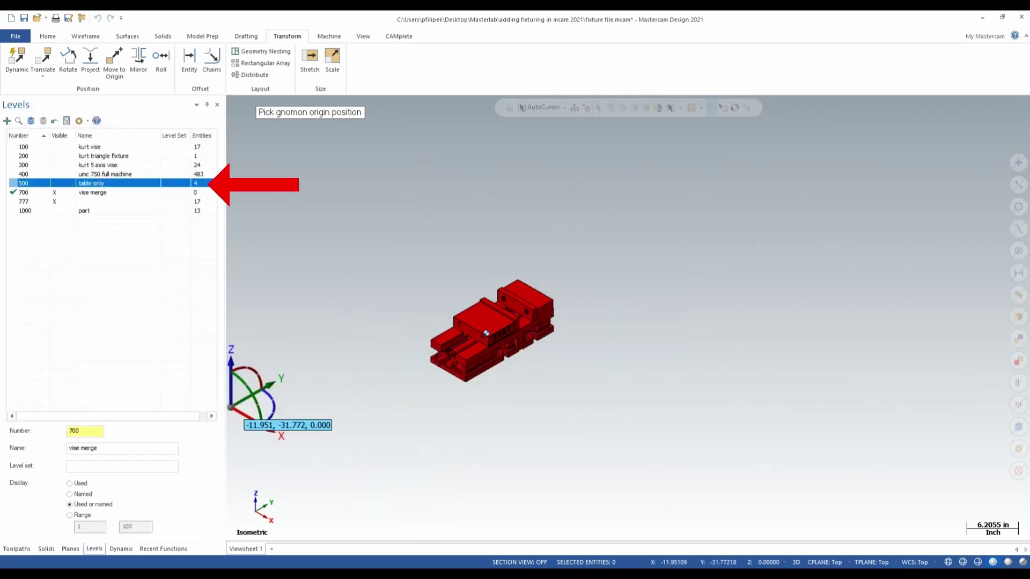
scroll(464, 400, "up", 3)
scroll(464, 400, "up", 1)
middle_click_drag(488, 364, 487, 335)
scroll(476, 300, "up", 8)
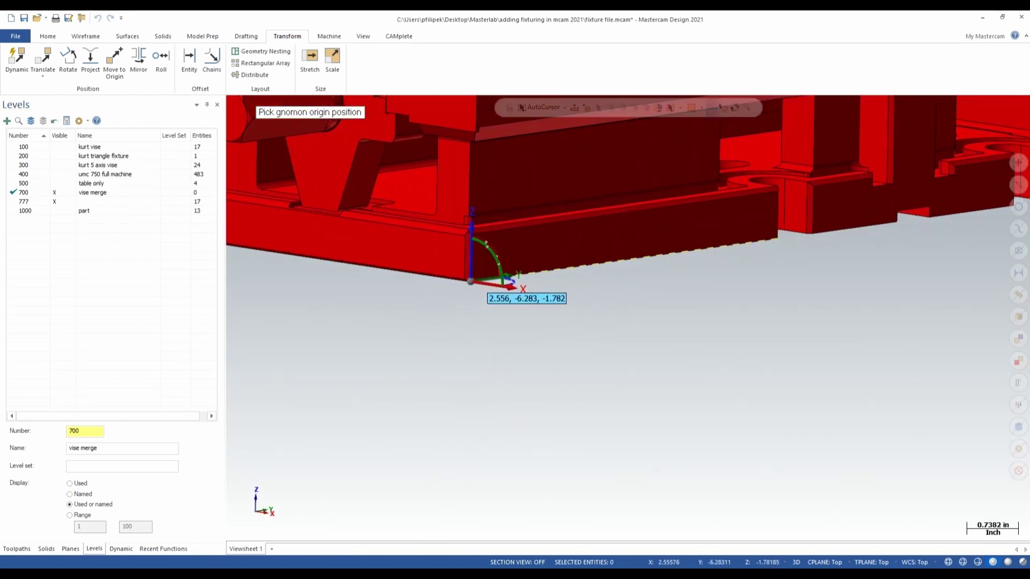
left_click(474, 300)
- Show the table only level and raise the vise along Z by about 1.78 in to the table's top face
scroll(453, 317, "down", 4)
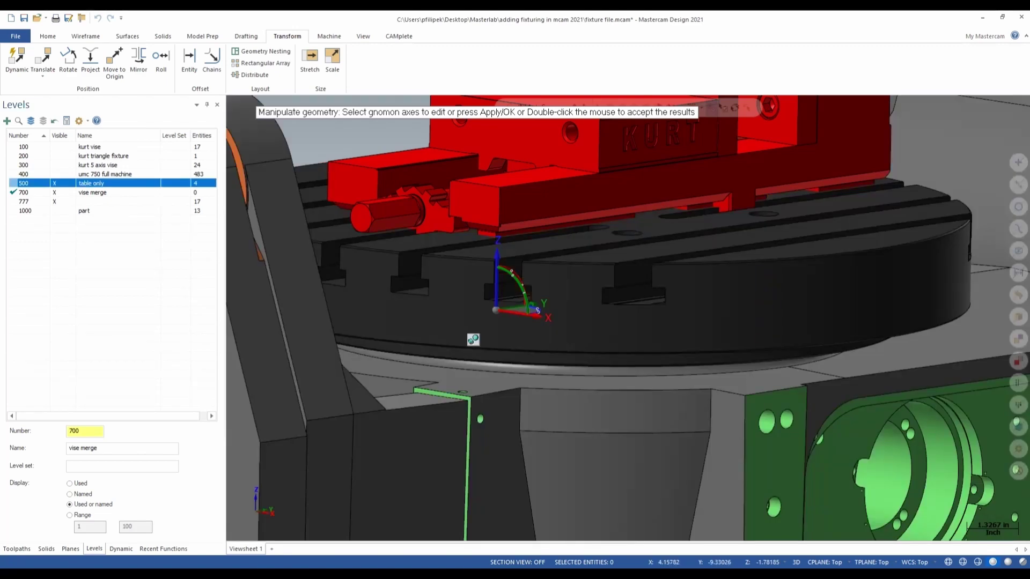
scroll(475, 340, "up", 3)
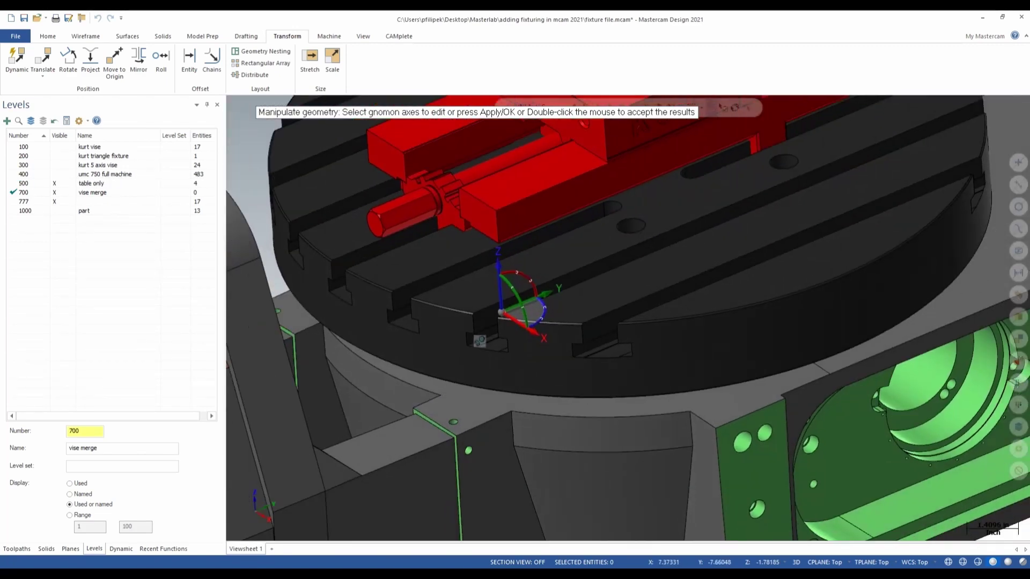
scroll(559, 394, "down", 1)
left_click(506, 300)
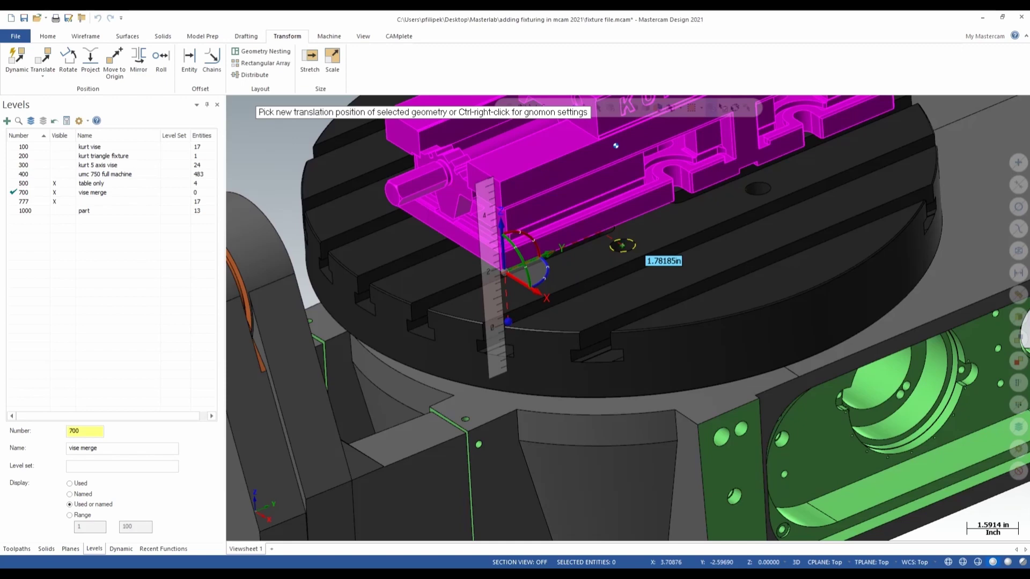
left_click(622, 246)
scroll(498, 320, "down", 3)
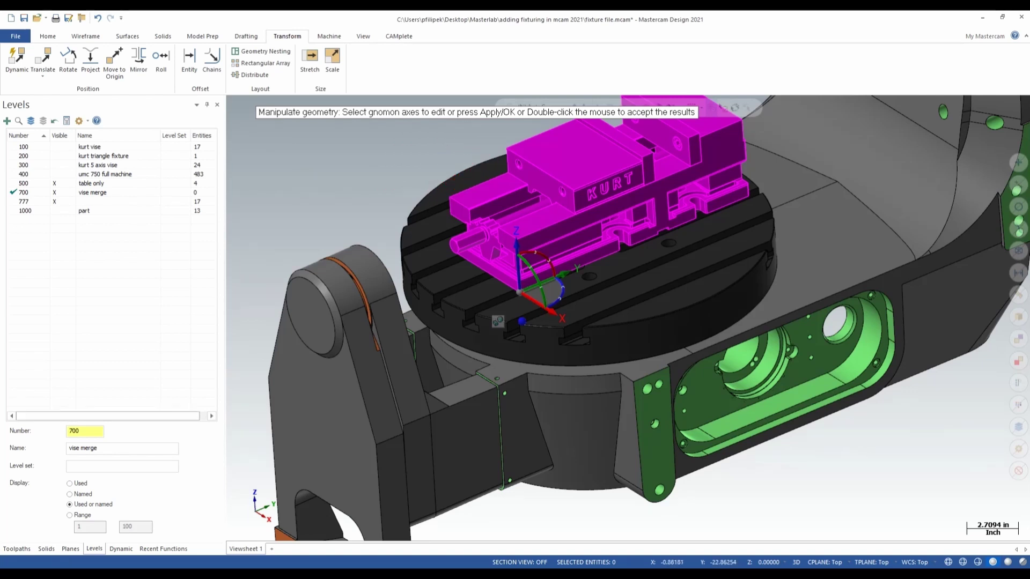
- Accept the vise's dynamic move and finish the merge onto the active level
left_click(122, 548)
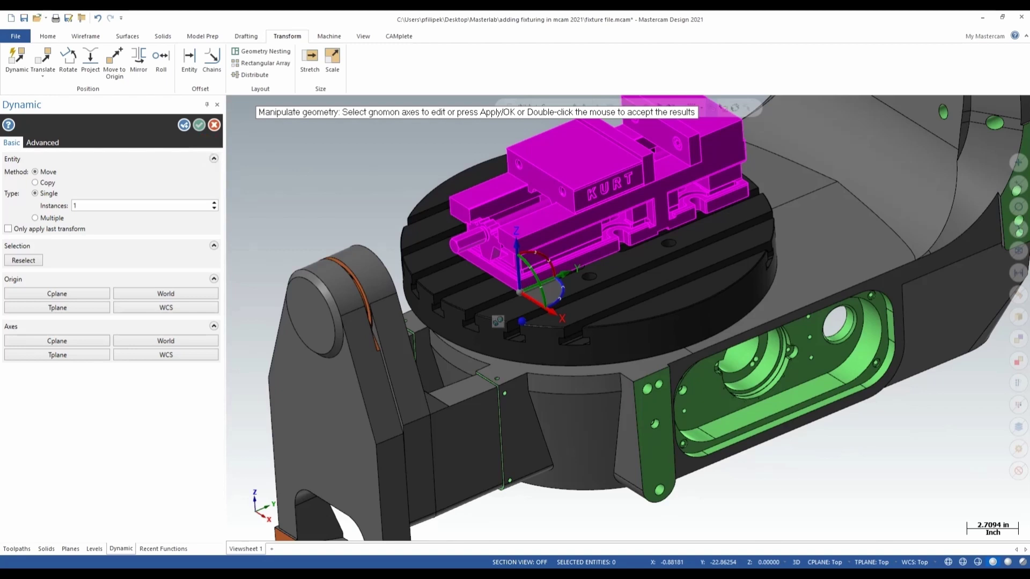
left_click(199, 125)
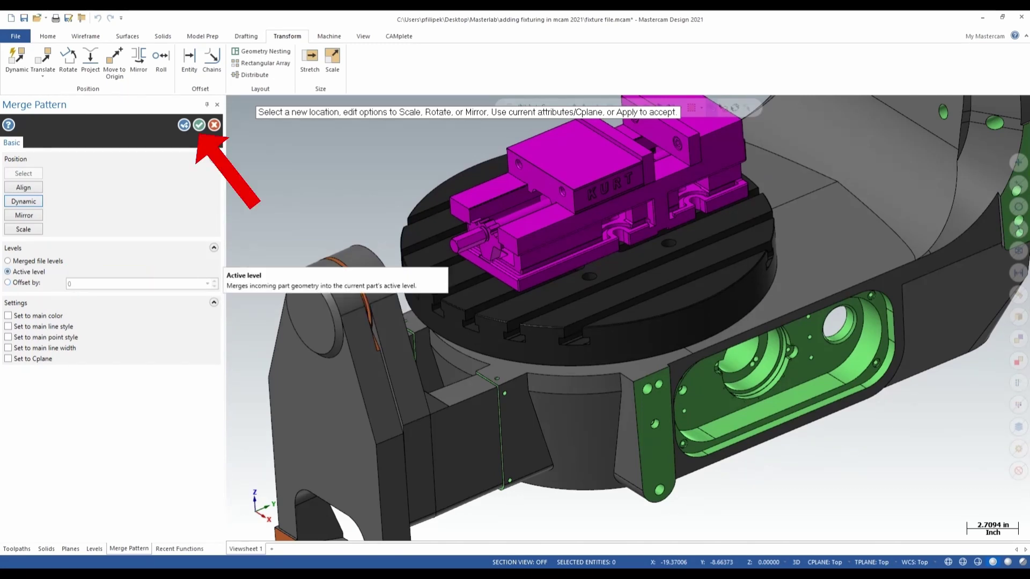
left_click(199, 125)
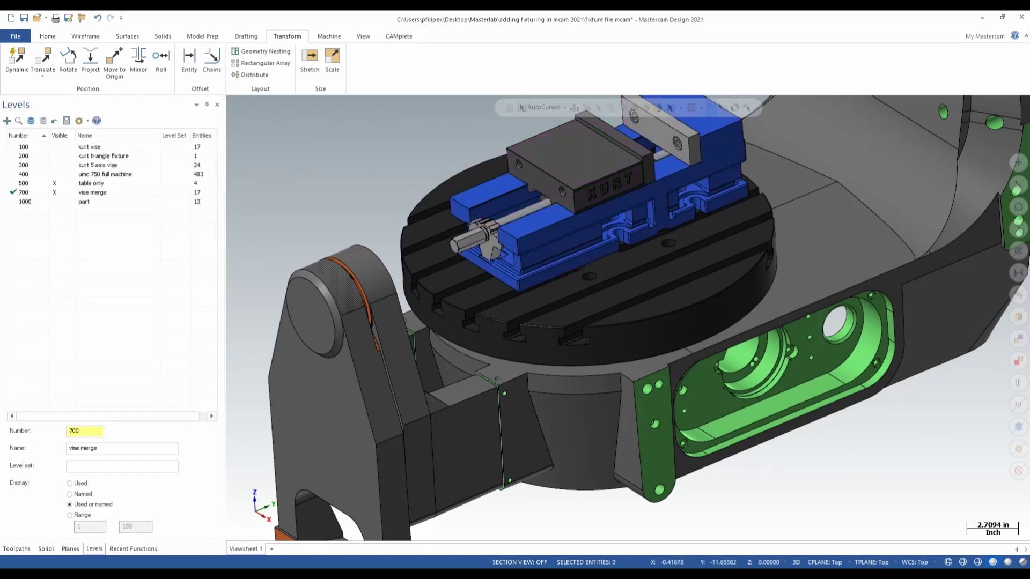
- Show level 200 kurt triangle fixture, make it the active level, and hide level 700 vise merge
scroll(532, 294, "down", 2)
scroll(531, 294, "down", 1)
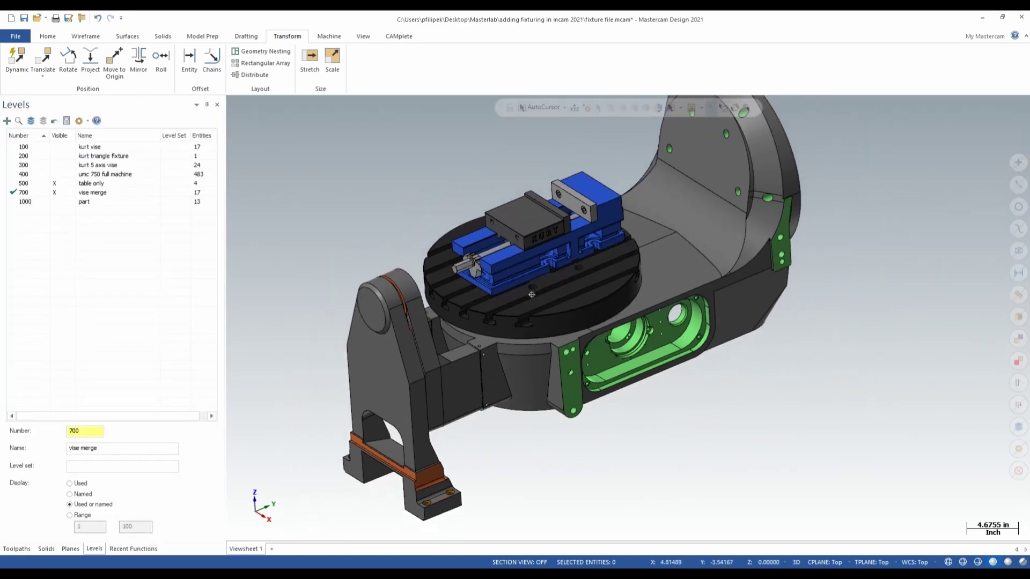
middle_click_drag(531, 295, 557, 294)
scroll(557, 292, "up", 2)
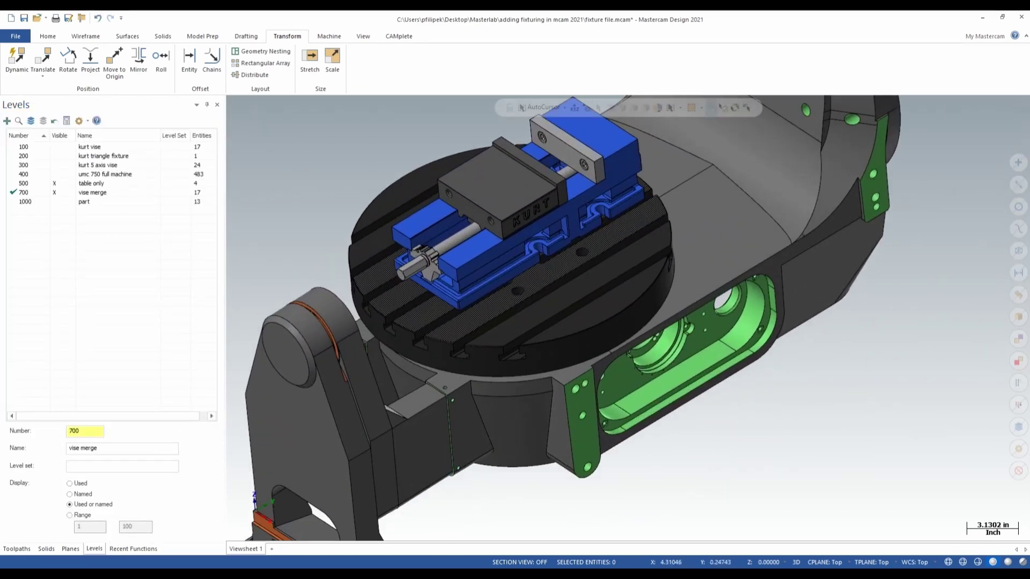
scroll(558, 306, "down", 1)
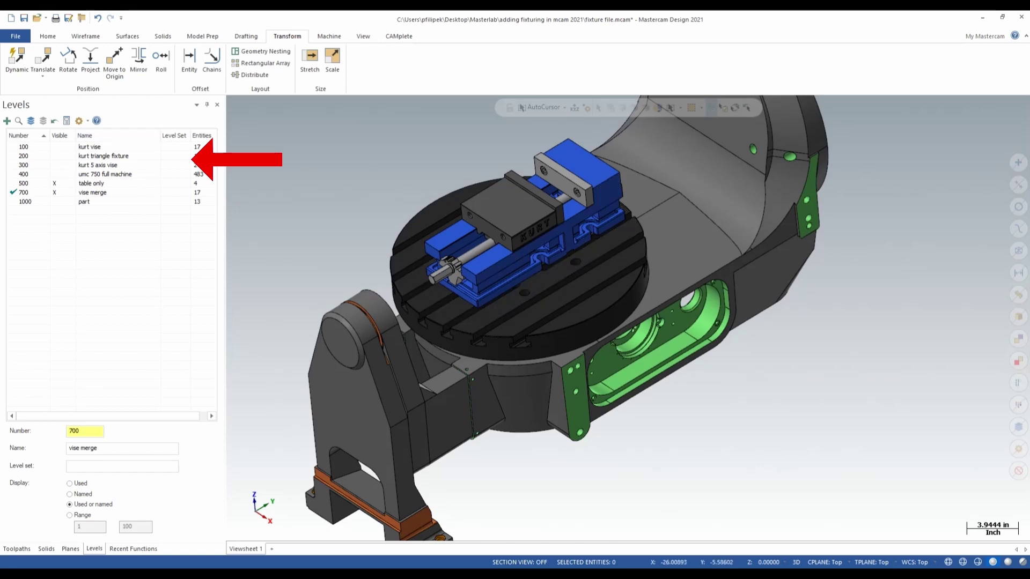
left_click(54, 156)
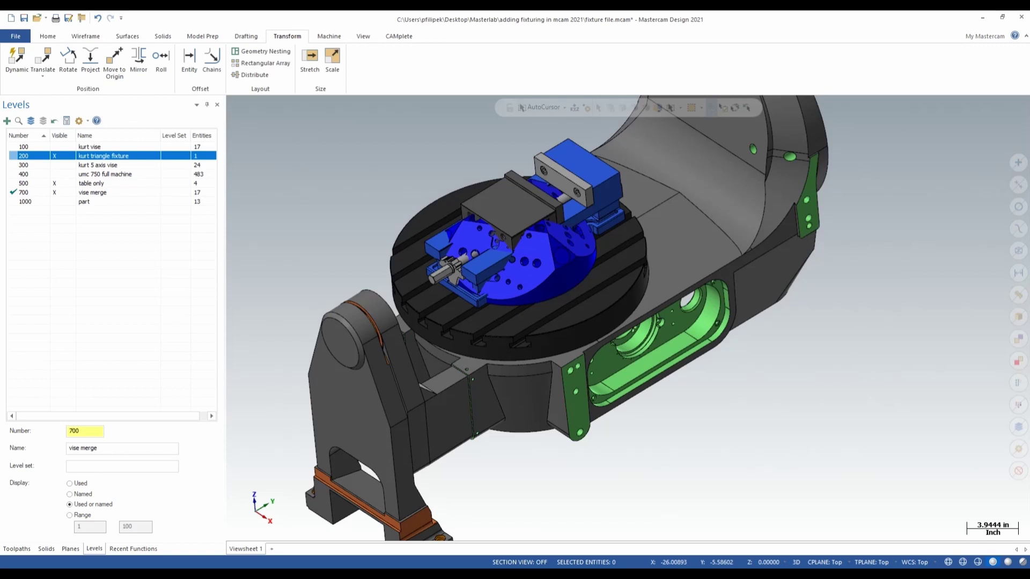
left_click(23, 192)
left_click(24, 156)
left_click(54, 192)
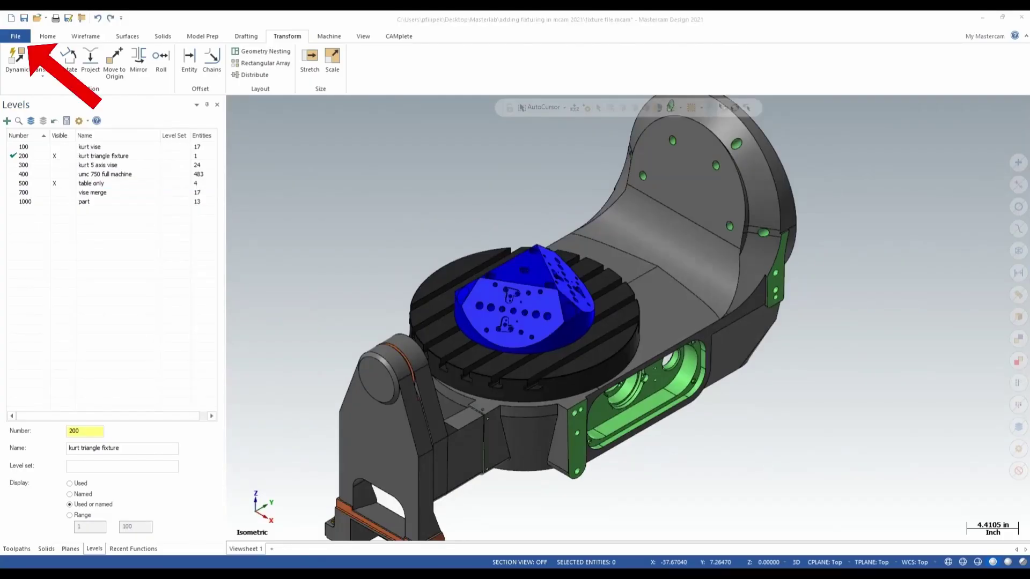
- Merge kurt 5 axis vise.mcam from the fixtures folder into the current file
left_click(15, 36)
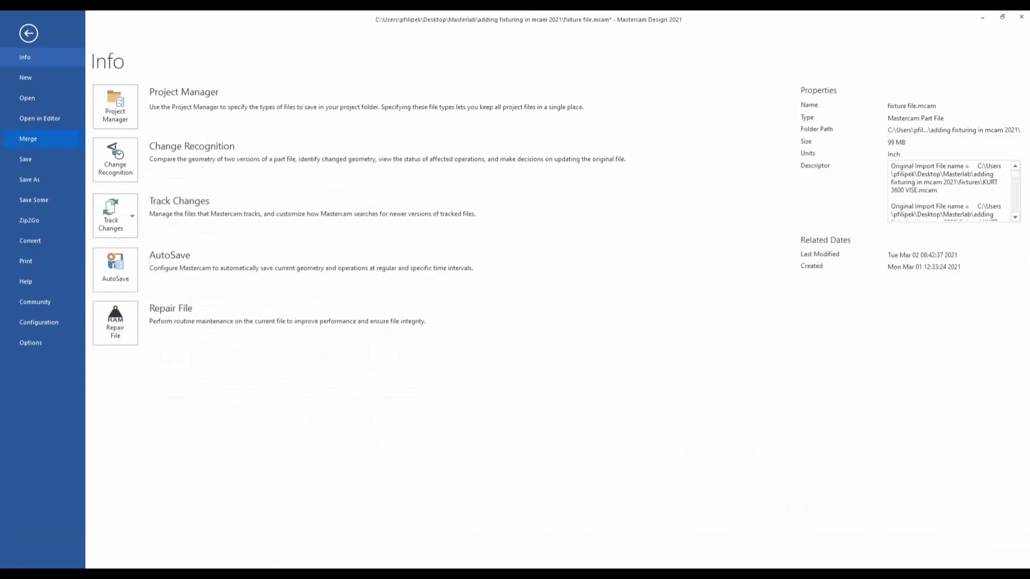
left_click(28, 139)
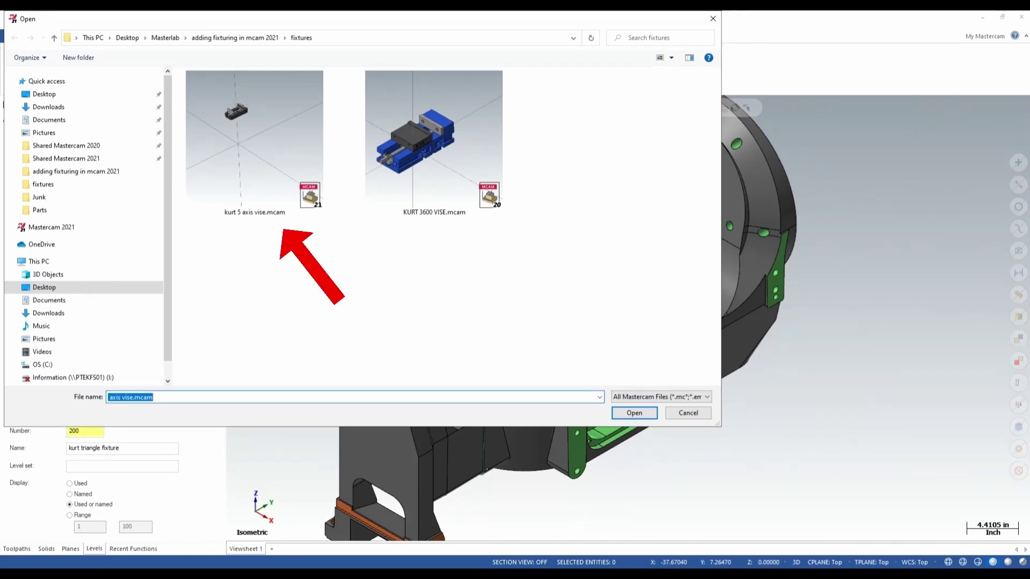
left_click(255, 144)
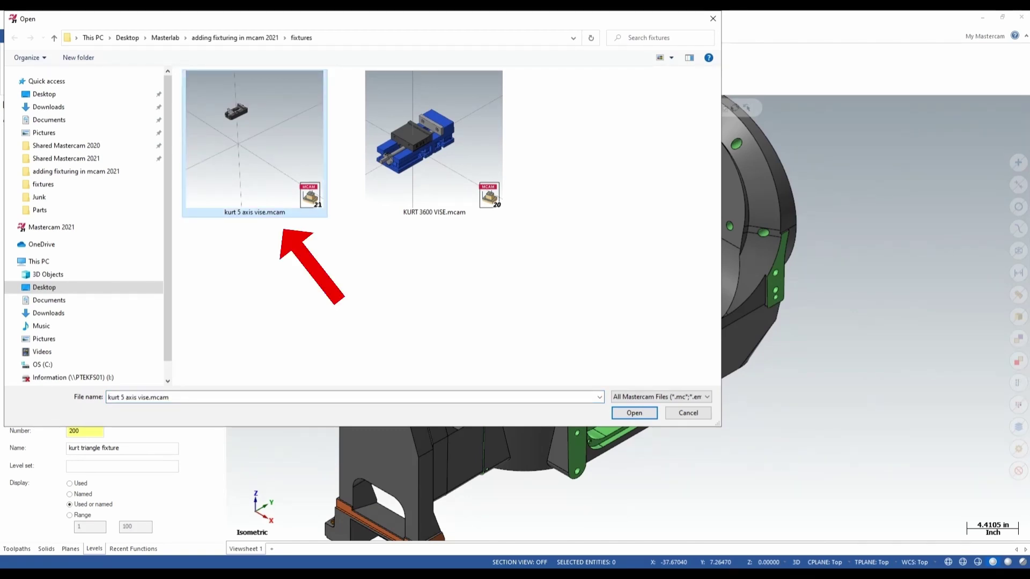
key("Return")
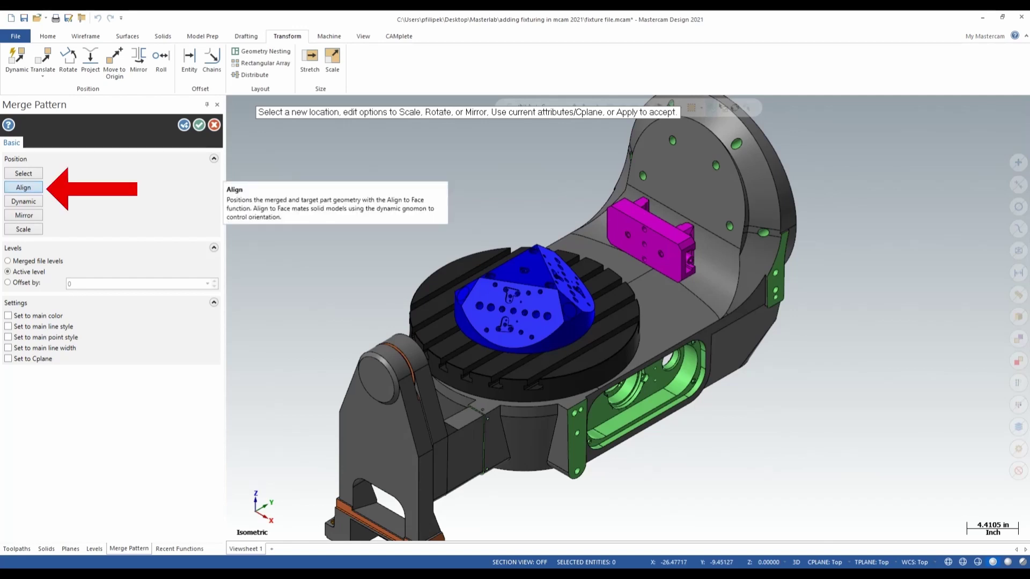
- Align the 5-axis vise's bottom face to the triangle fixture's front angled face at its center hole, using Align to Face
left_click(23, 188)
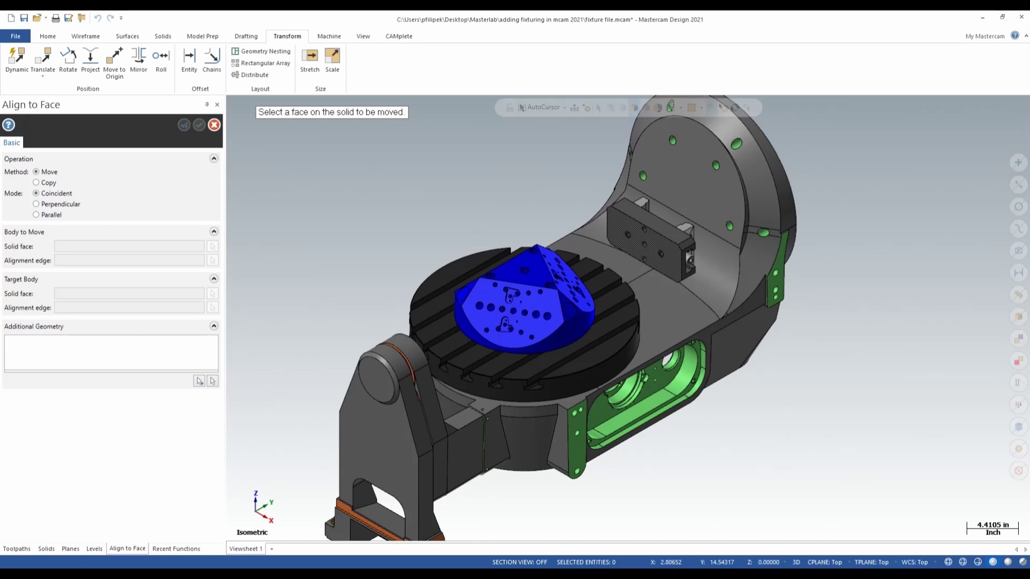
left_click(643, 245)
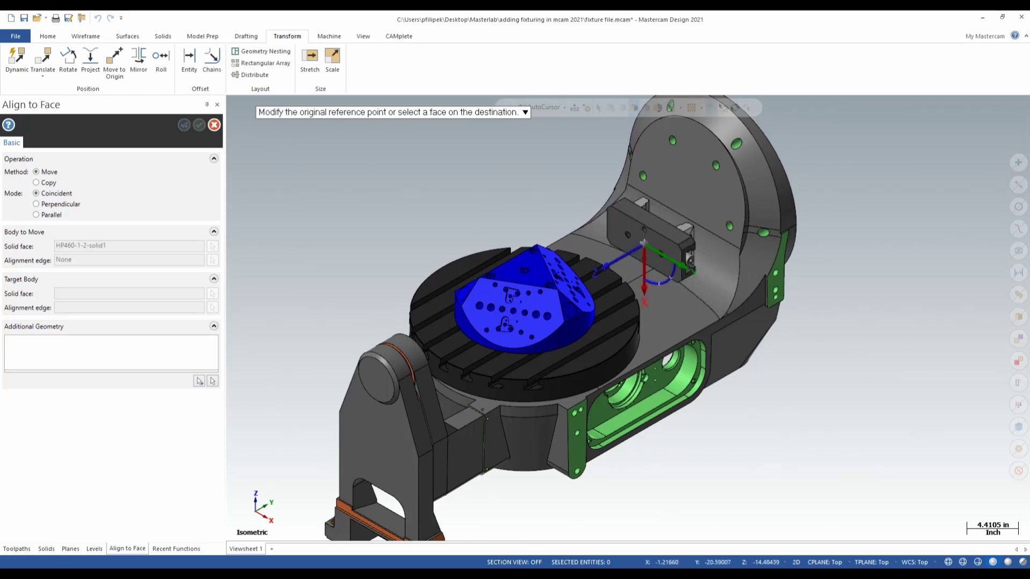
scroll(552, 306, "up", 3)
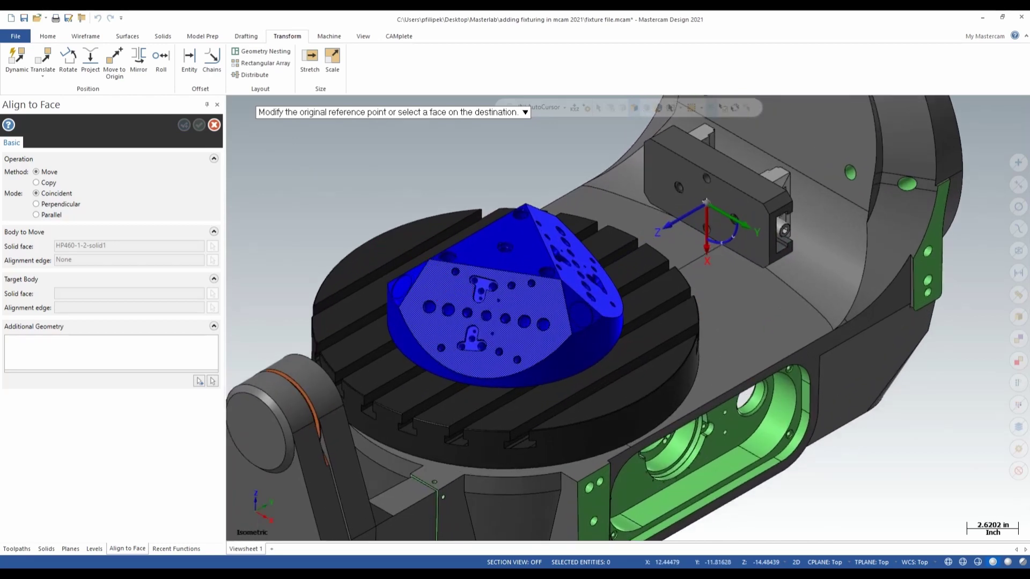
left_click(487, 315)
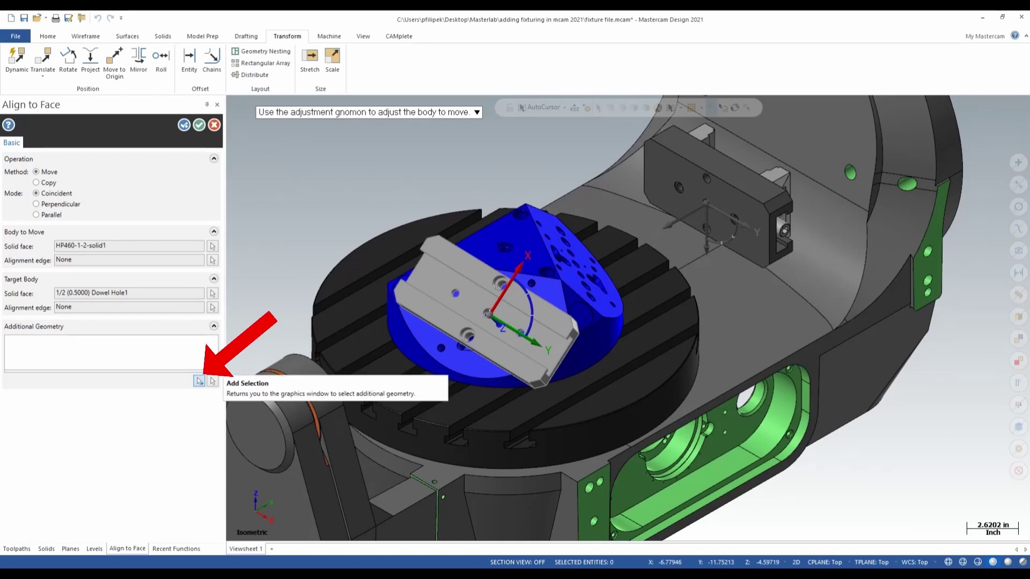
- Add all entities of color 7 as additional geometry to move with the vise base in Align to Face
left_click(199, 381)
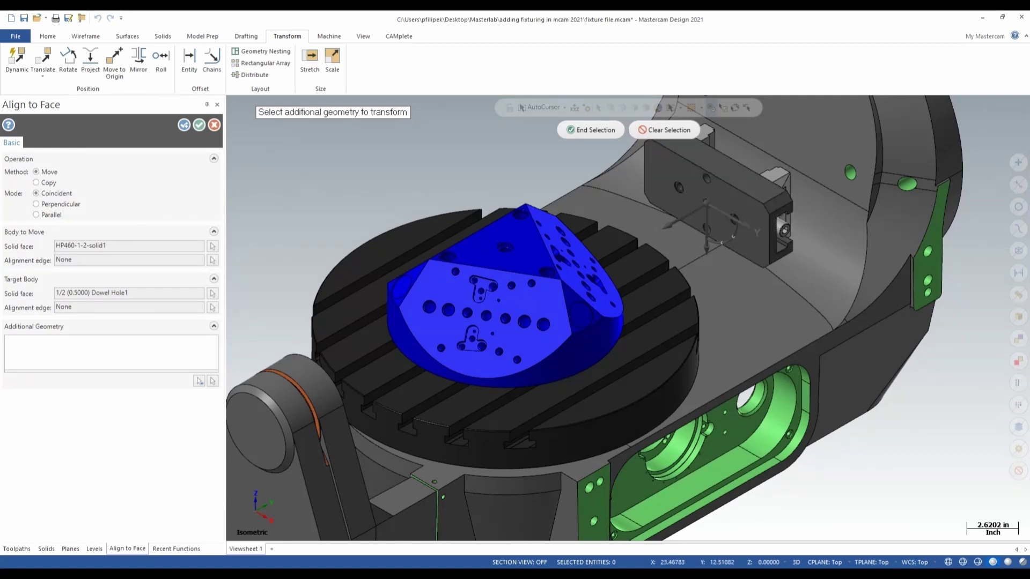
left_click(1015, 405)
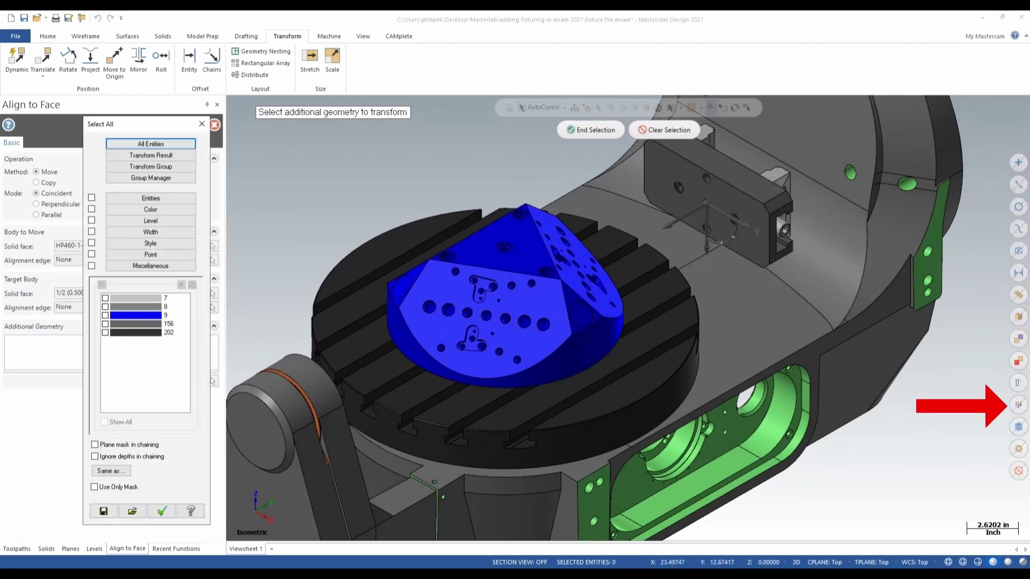
left_click(105, 298)
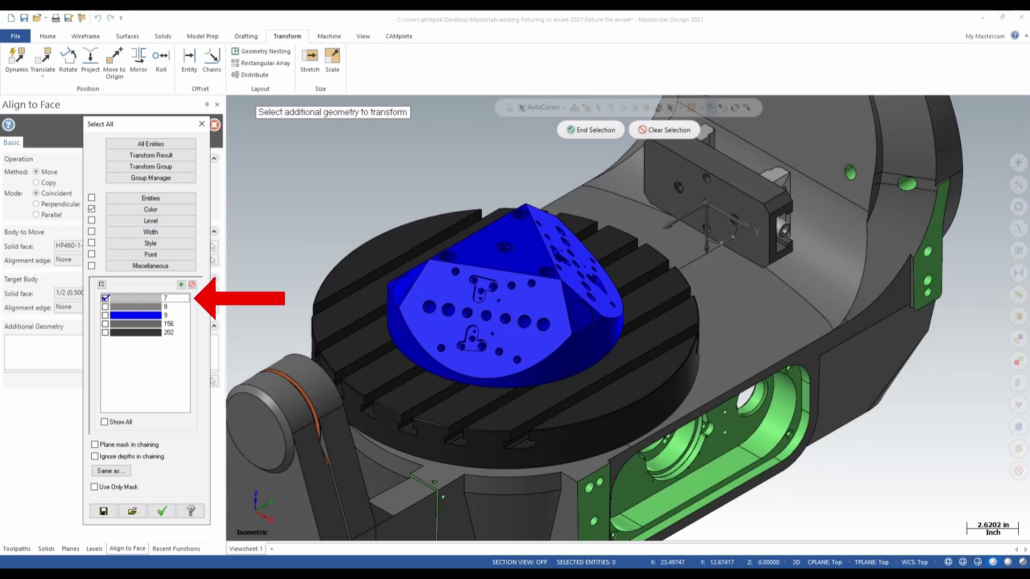
left_click(162, 511)
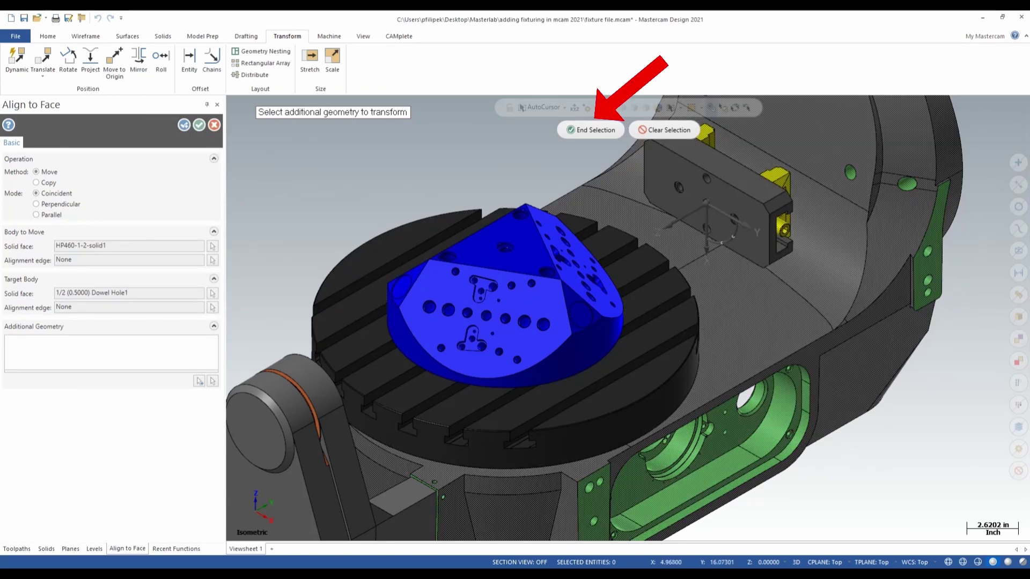
left_click(591, 130)
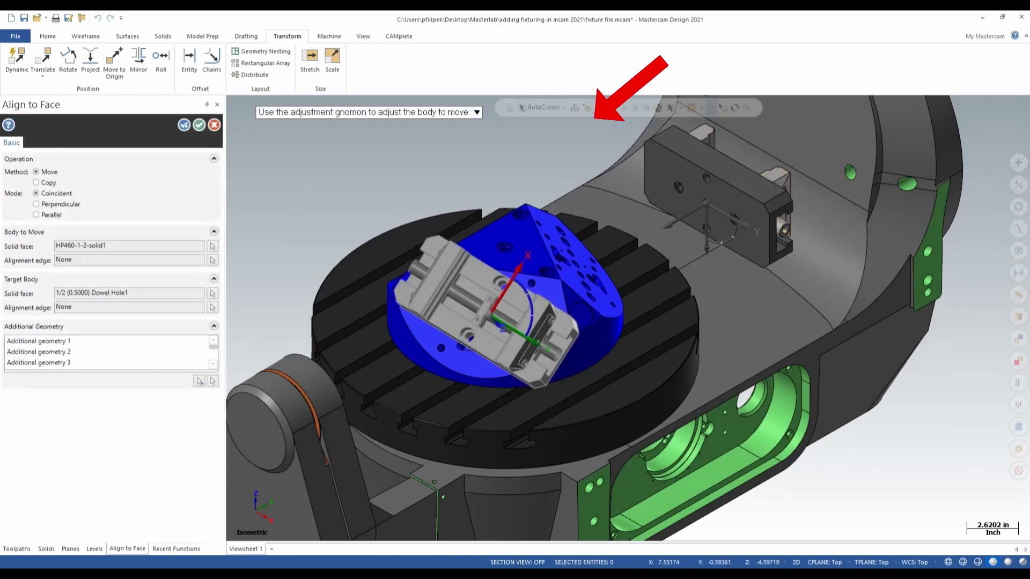
- Examine how the vise's holes line up with the fixture holes beneath, turning on translucent shading to see through the vise
scroll(538, 331, "up", 5)
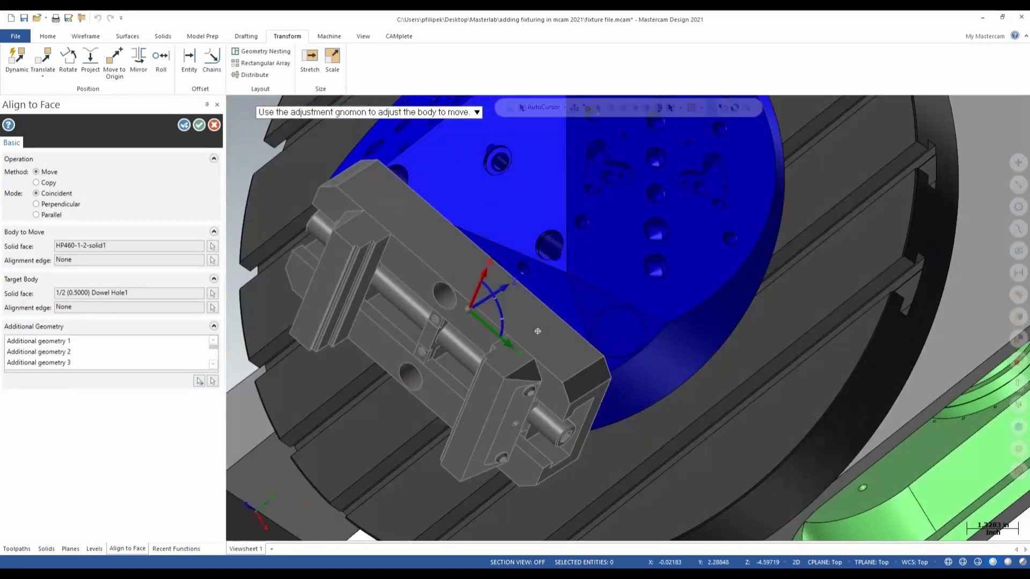
middle_click_drag(538, 331, 558, 297)
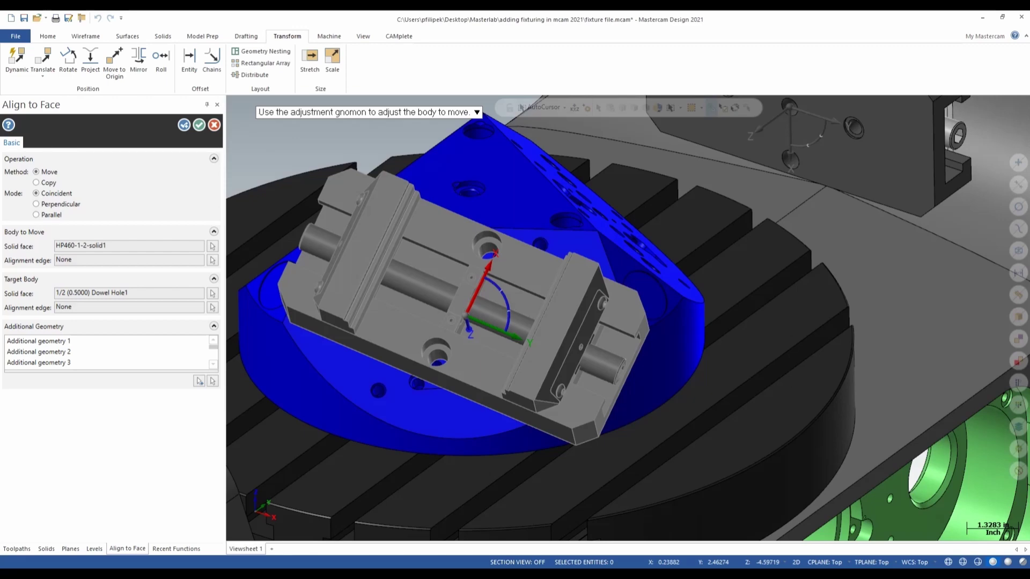
scroll(467, 325, "up", 5)
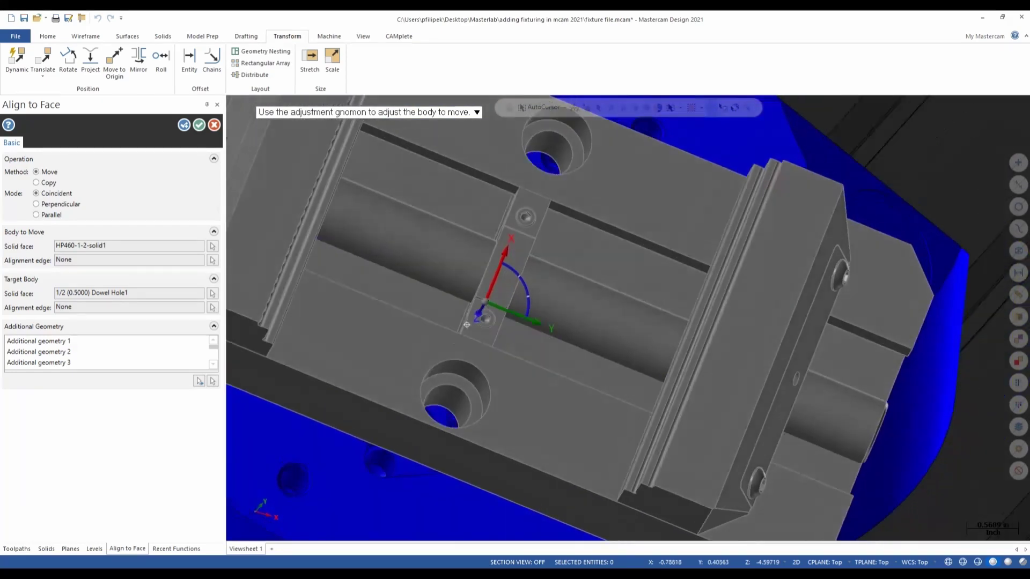
middle_click_drag(467, 324, 461, 341)
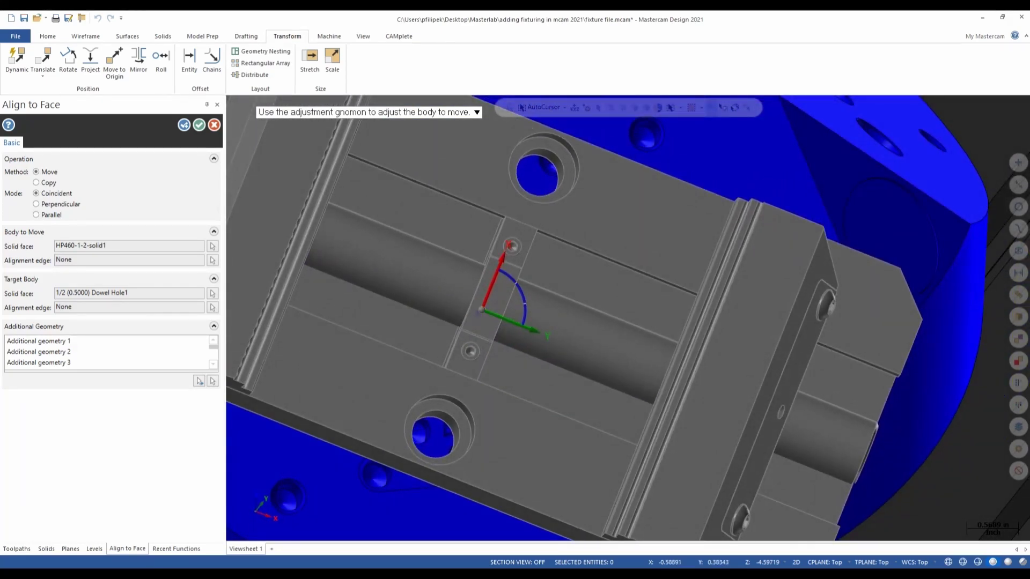
scroll(461, 310, "down", 2)
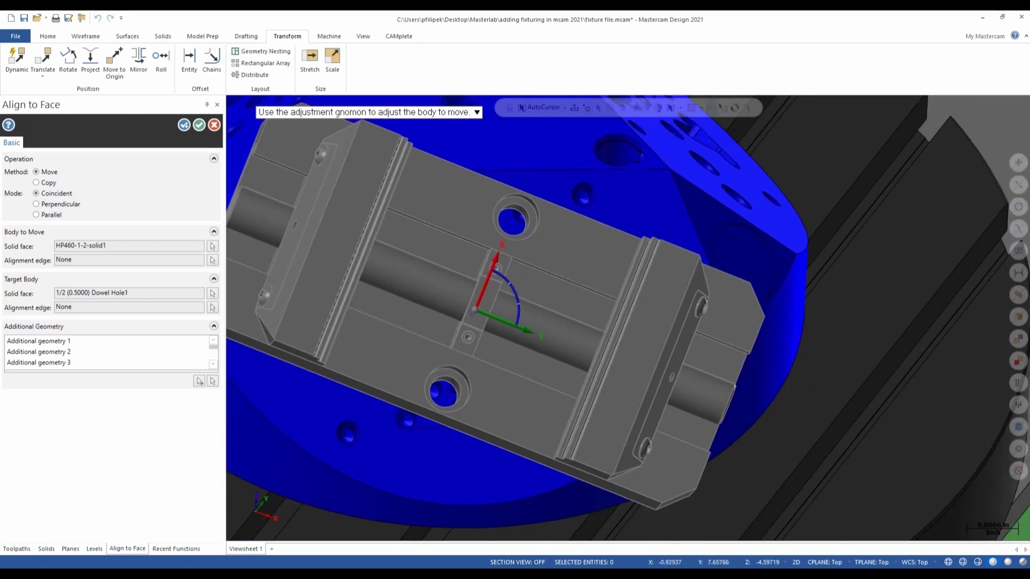
left_click(1023, 562)
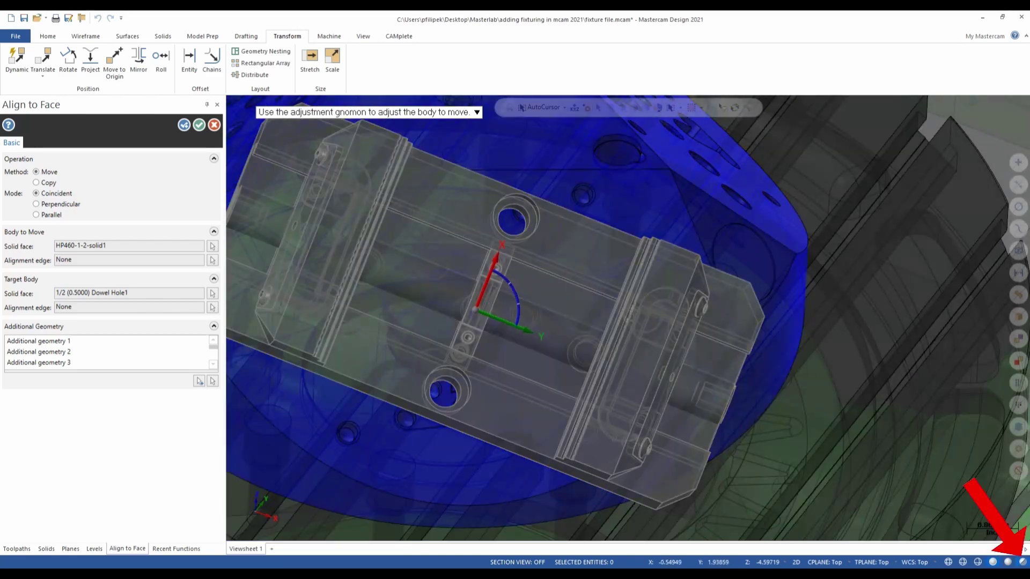
- Reposition the vise by its gnomon origin over the center hole of the front angled face, and restore opaque shading
scroll(477, 339, "up", 3)
left_click(475, 282)
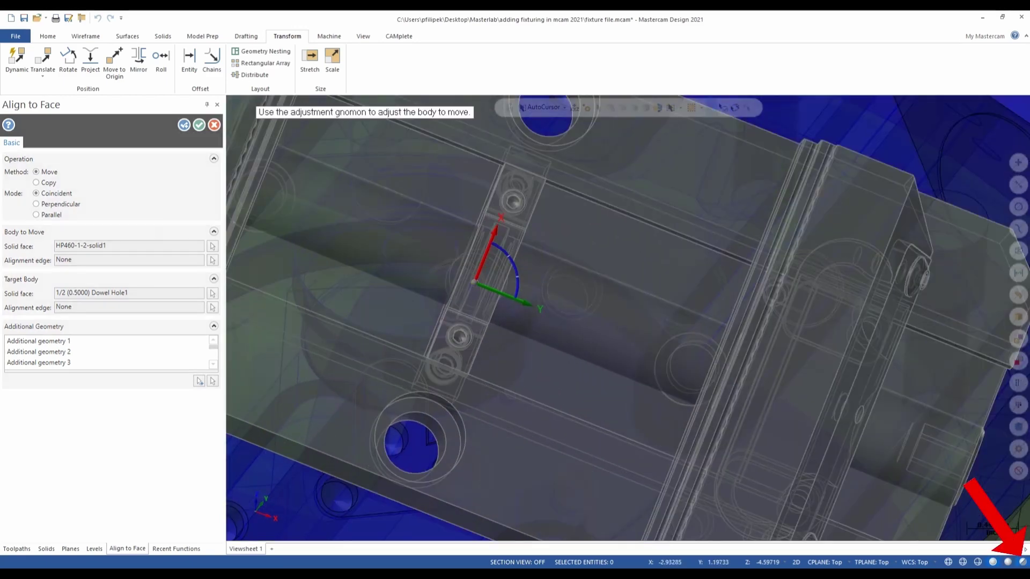
middle_click_drag(558, 338, 455, 290)
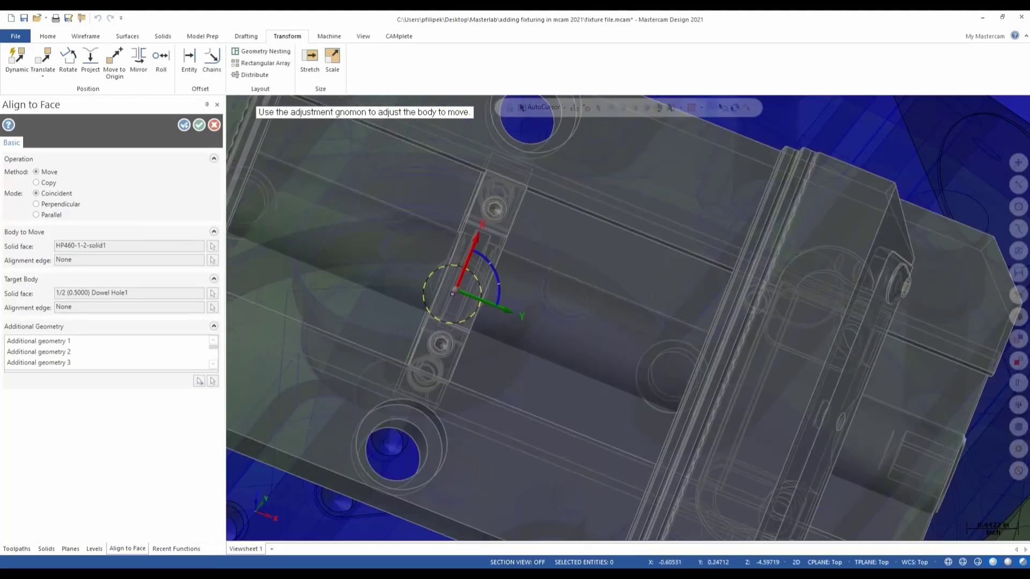
mouse_move(452, 293)
middle_mouse_down()
mouse_move(472, 265)
mouse_move(413, 231)
mouse_move(437, 311)
mouse_move(454, 290)
middle_mouse_up()
scroll(526, 311, "down", 4)
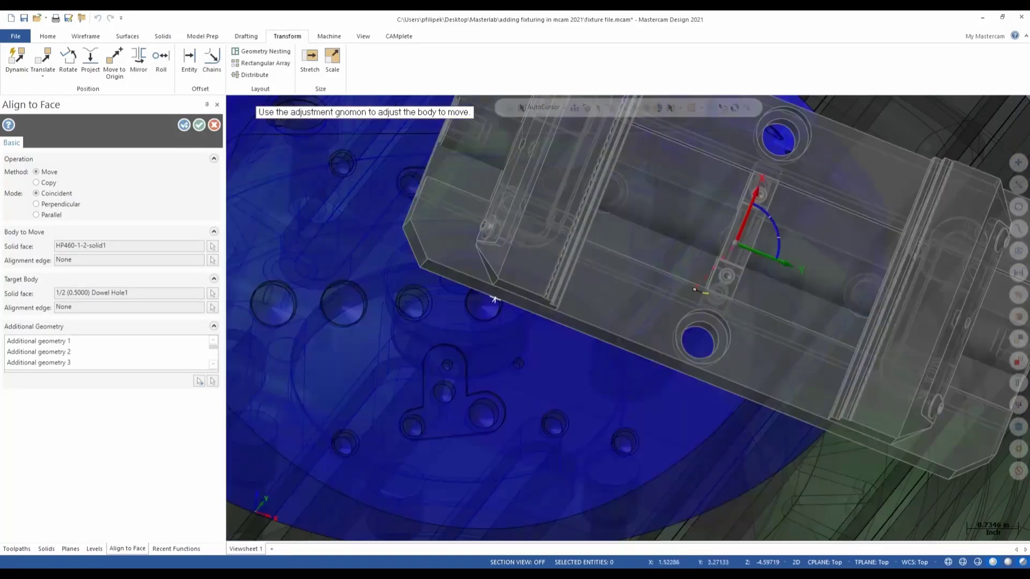
scroll(494, 296, "up", 6)
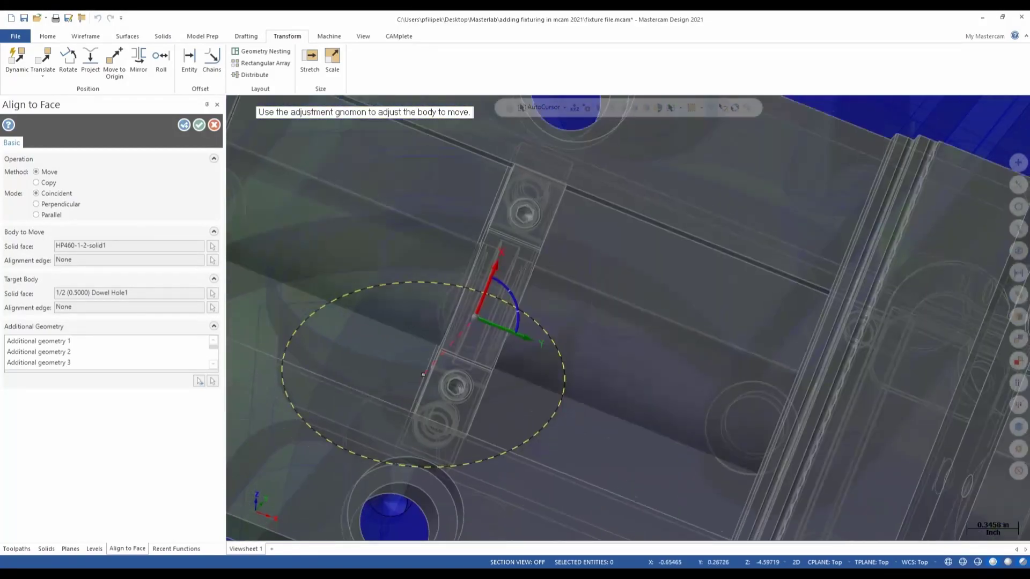
middle_click_drag(423, 369, 537, 397)
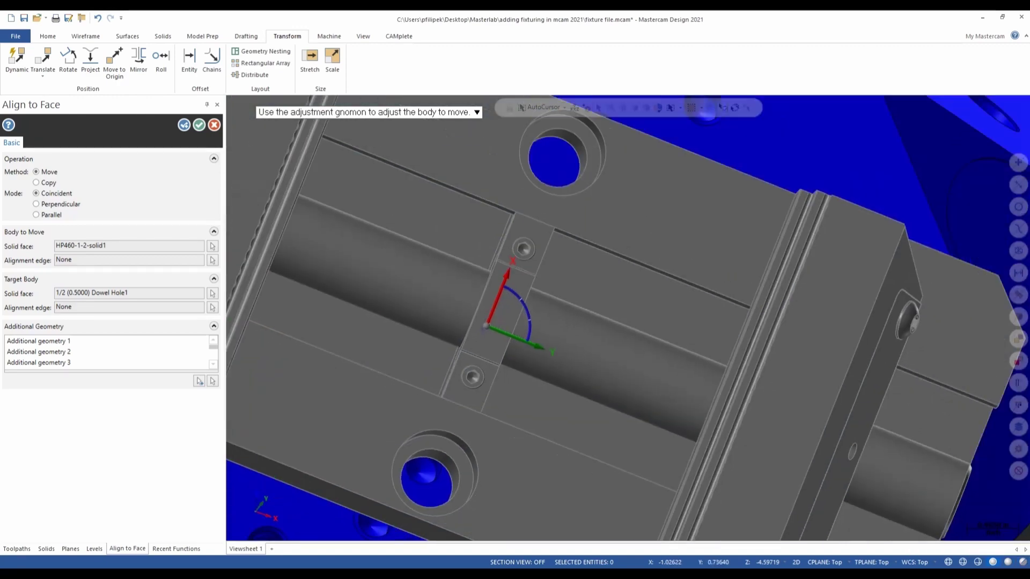
scroll(514, 386, "down", 8)
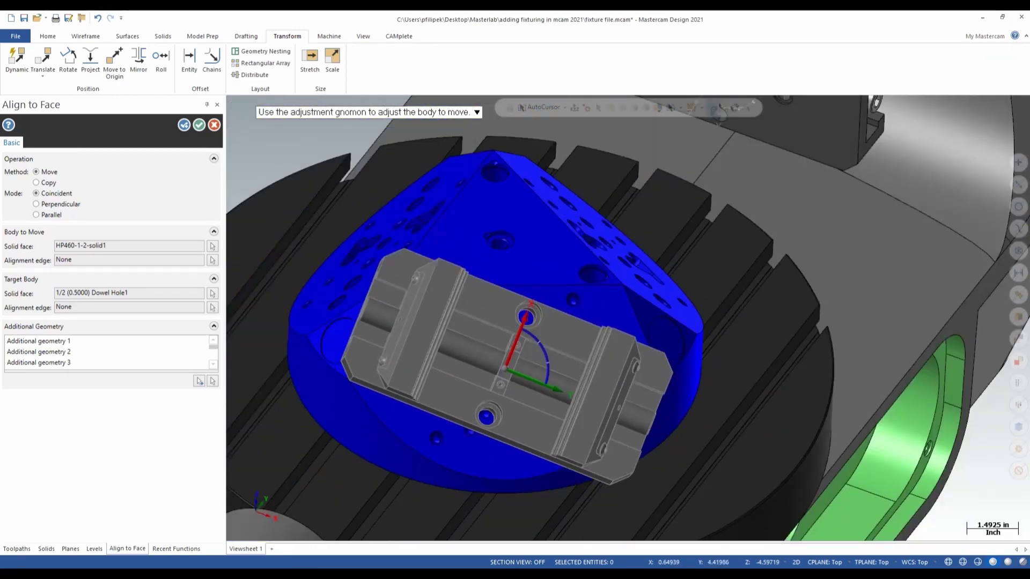
- Set the alignment edge of the body to move to the lower long edge of the vise's bottom face
middle_click_drag(514, 387, 429, 401)
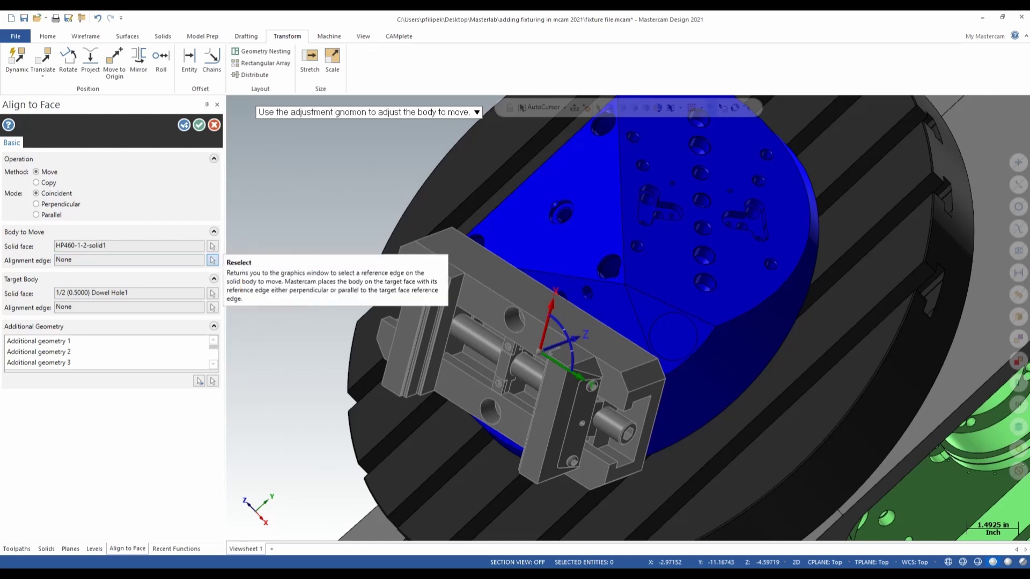
left_click(213, 260)
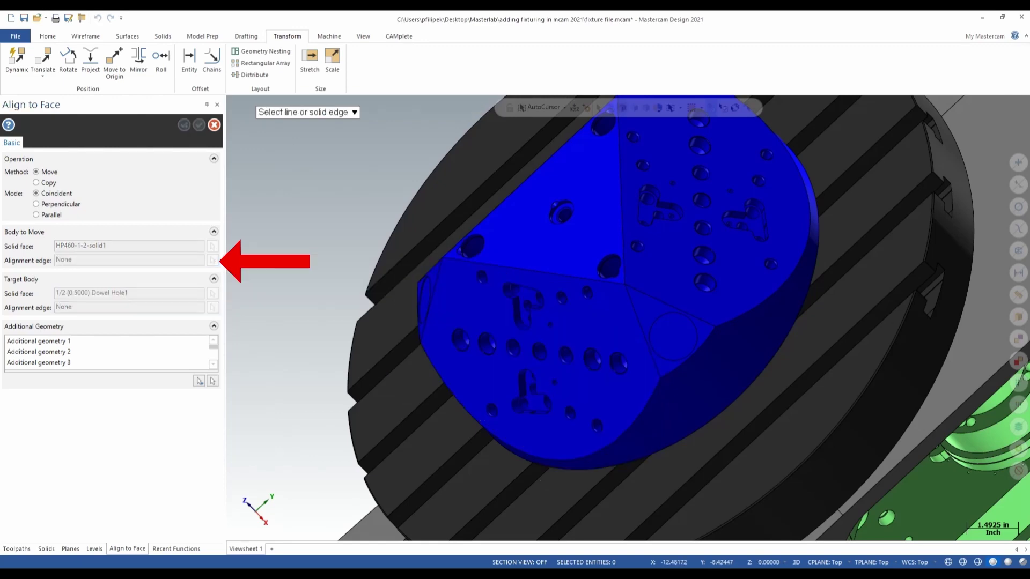
scroll(627, 318, "down", 3)
middle_click_drag(499, 411, 606, 316)
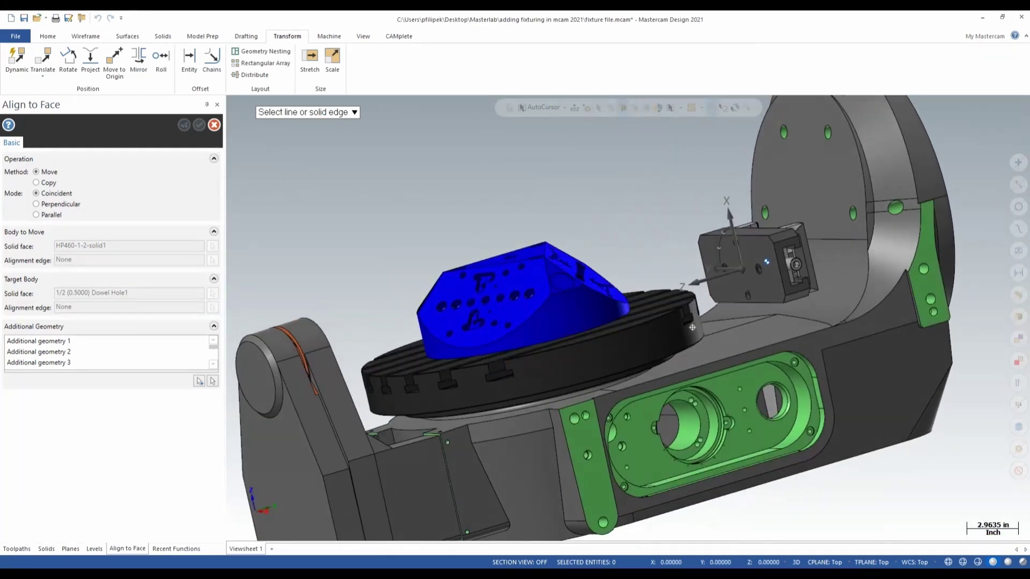
scroll(756, 338, "up", 3)
scroll(779, 306, "up", 3)
left_click(669, 294)
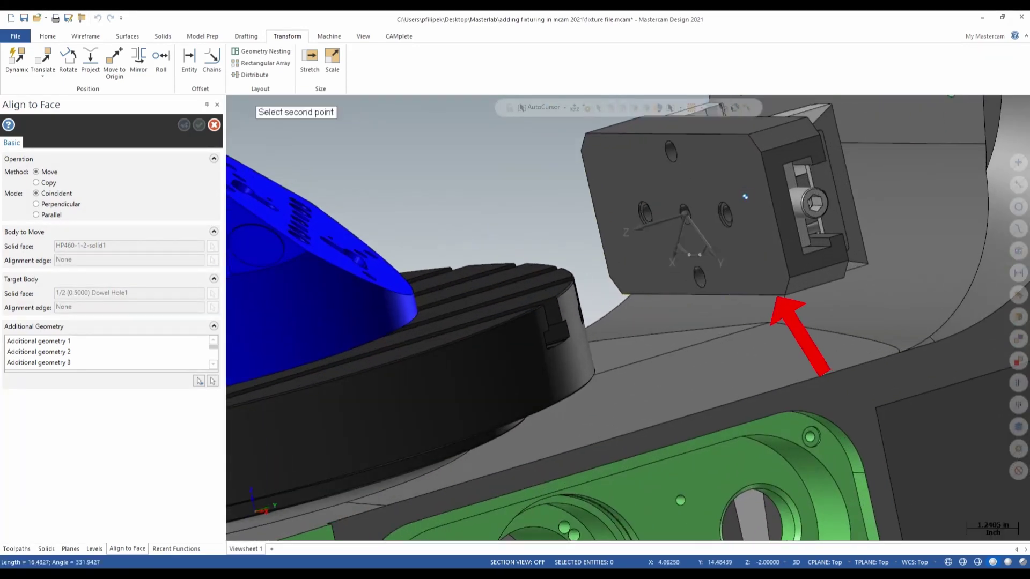
left_click(622, 293)
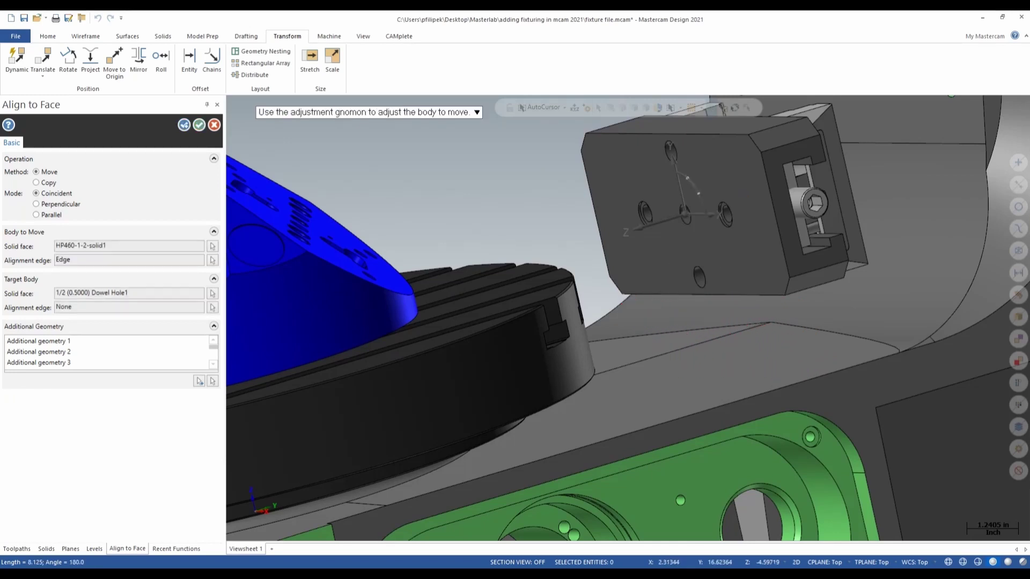
- Set the target body's alignment edge to the upper edge of the triangle fixture's front angled face
scroll(641, 300, "down", 2)
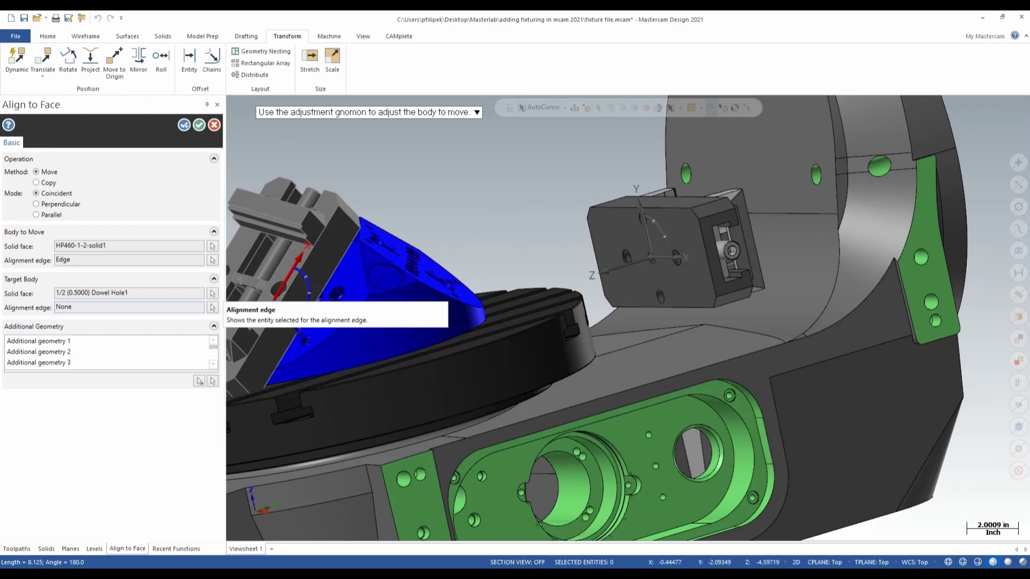
left_click(212, 307)
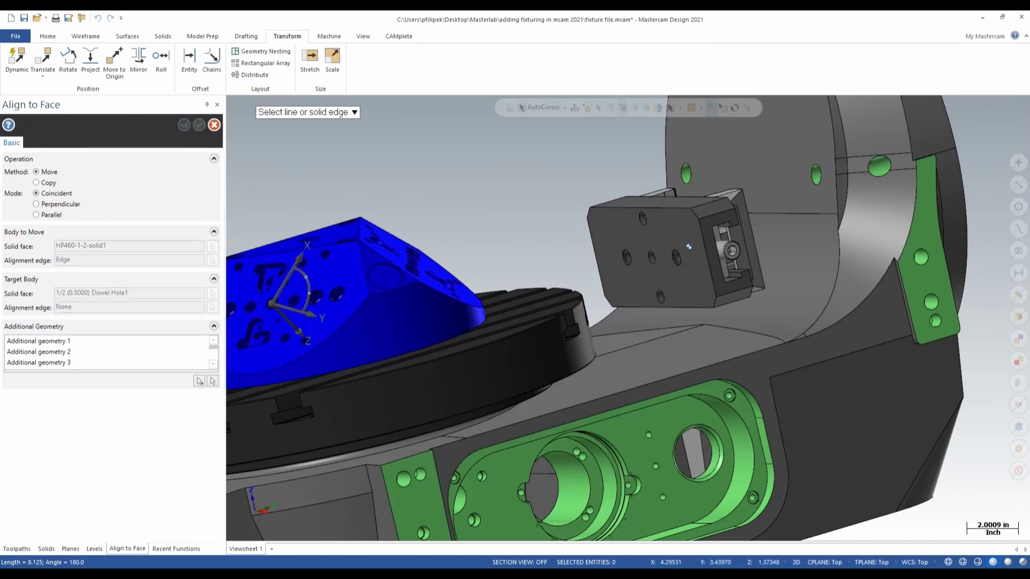
middle_click_drag(467, 257, 529, 327)
scroll(529, 327, "up", 3)
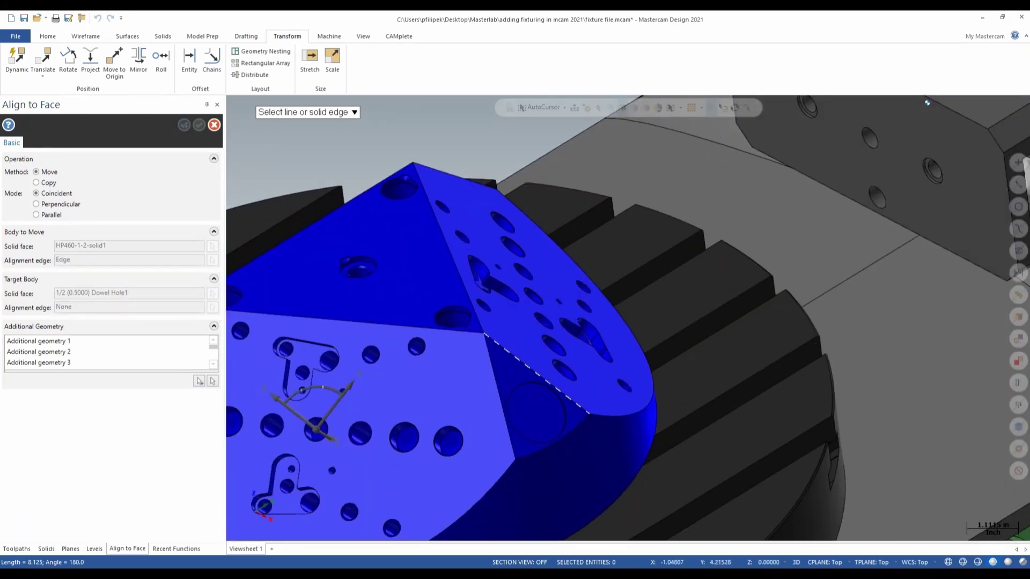
left_click(484, 333)
scroll(712, 356, "down", 2)
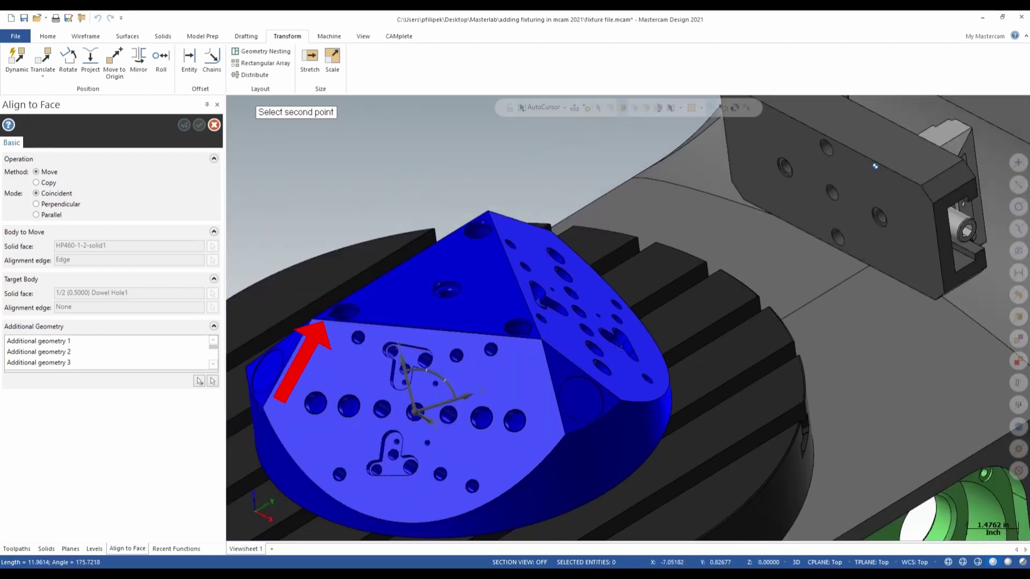
left_click(419, 254)
scroll(462, 289, "down", 3)
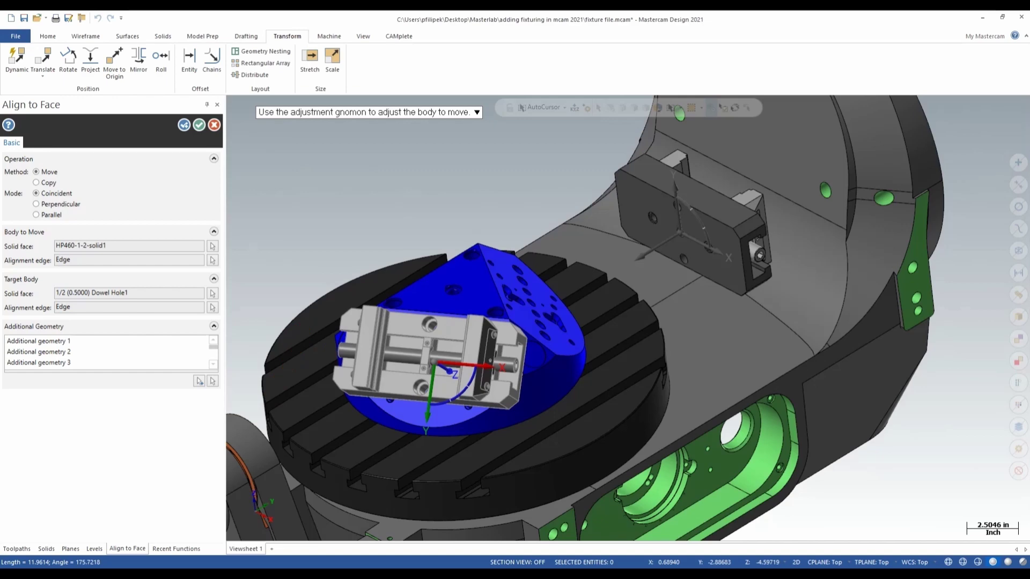
- Check the vise's mounting holes against the fixture, accept the face alignment, and finish merging the 5-axis vise onto the active level
scroll(424, 322, "up", 10)
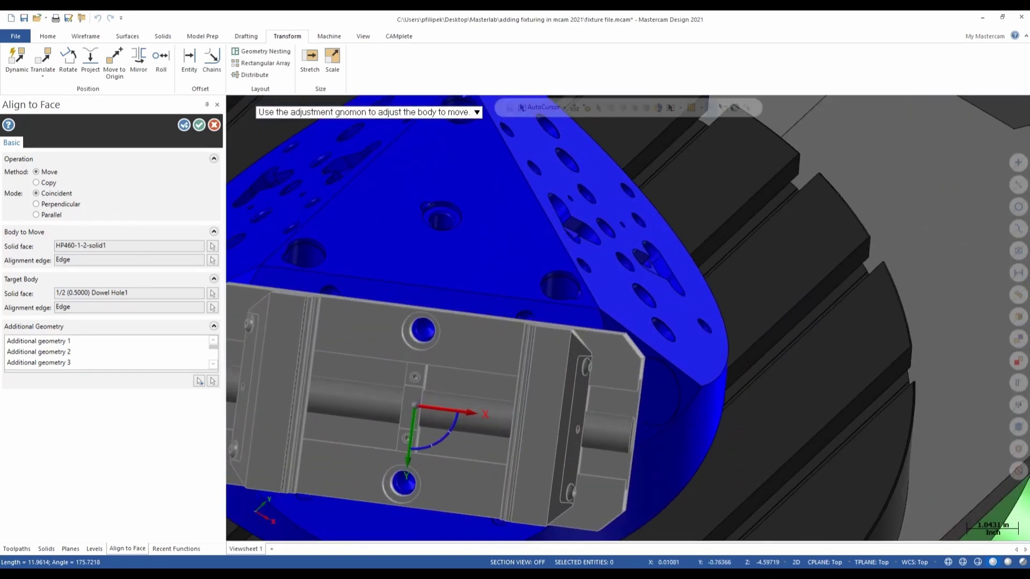
scroll(418, 322, "down", 10)
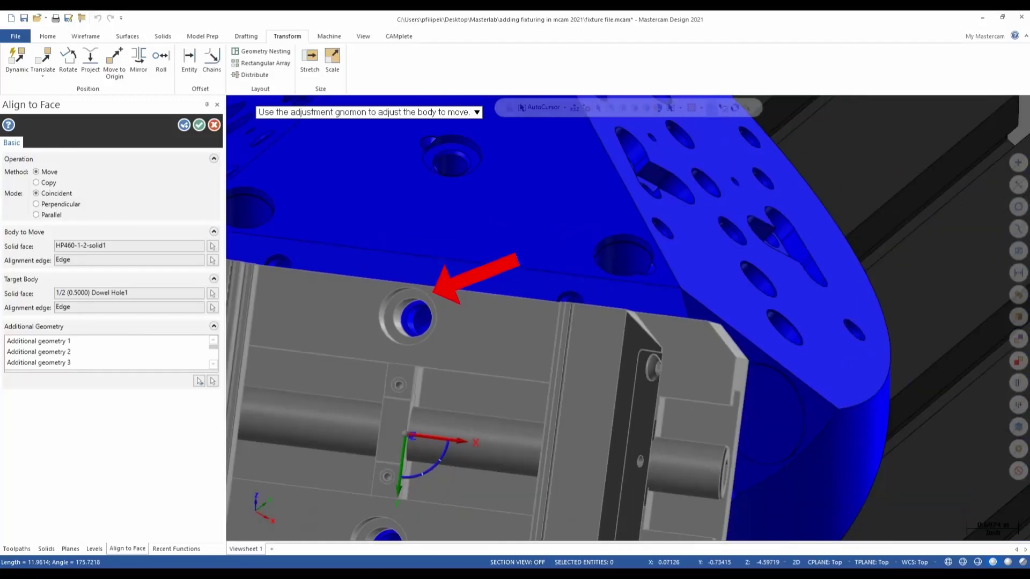
scroll(426, 336, "down", 5)
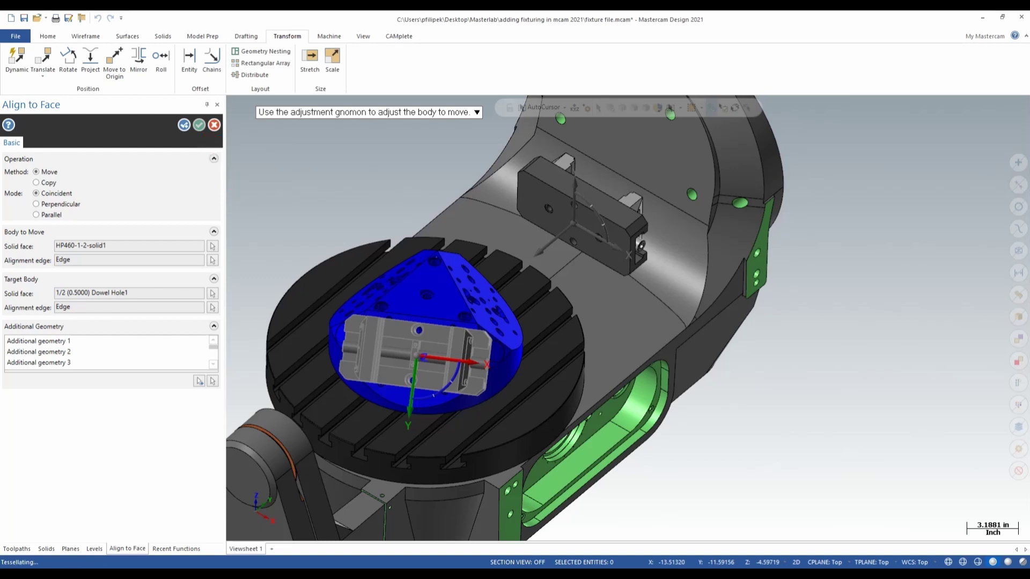
left_click(199, 124)
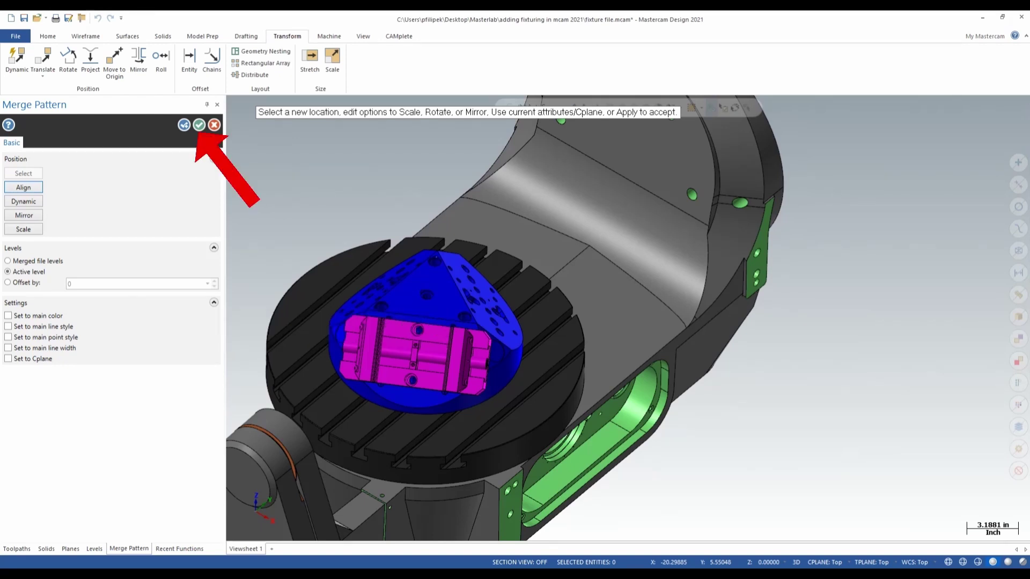
left_click(199, 125)
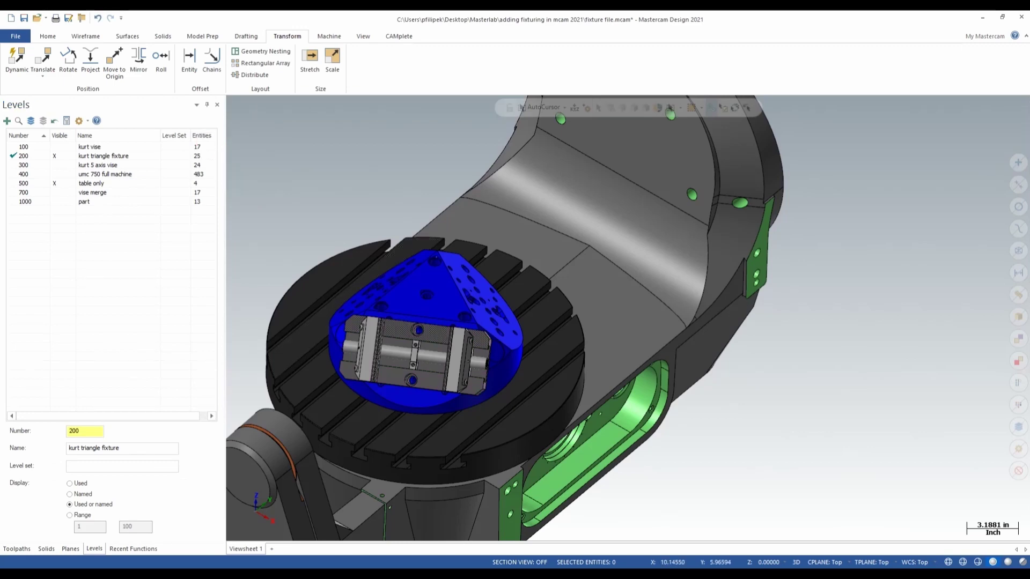
- Rotate the vise entities of colors 7 and 156 as copies, with 3 instances and a 120° angle between them
middle_click_drag(441, 335, 751, 392)
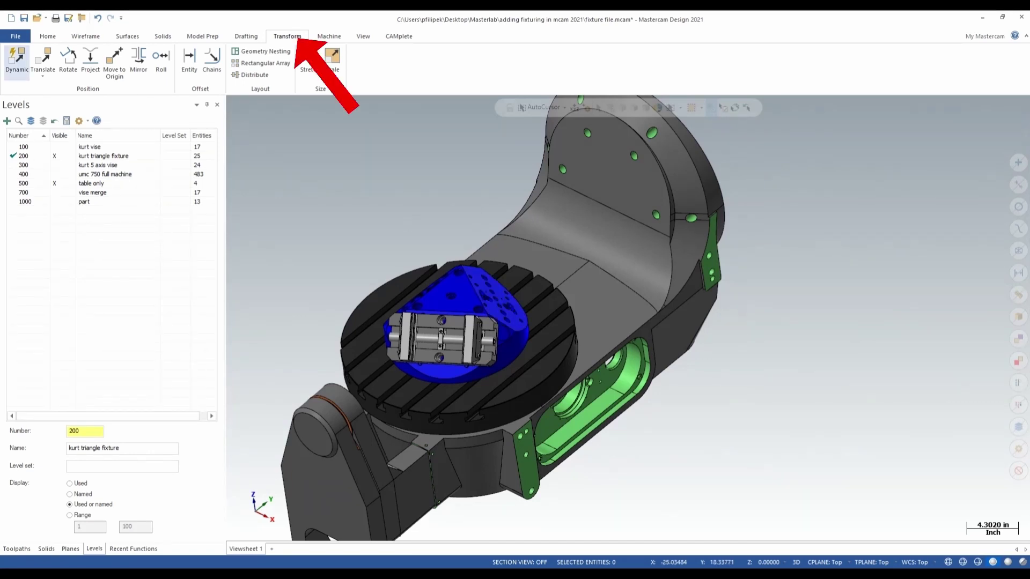
left_click(68, 59)
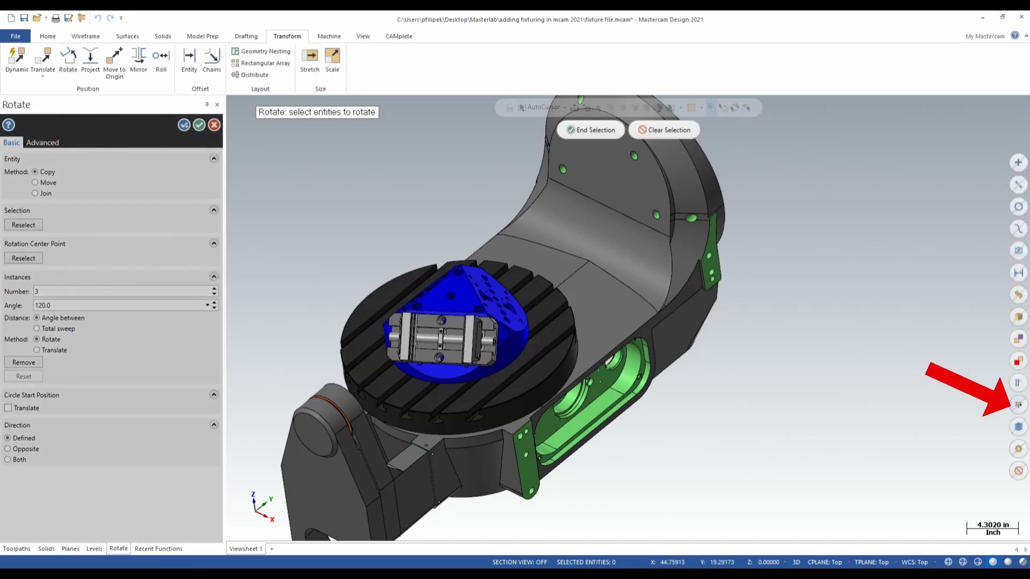
left_click(1018, 405)
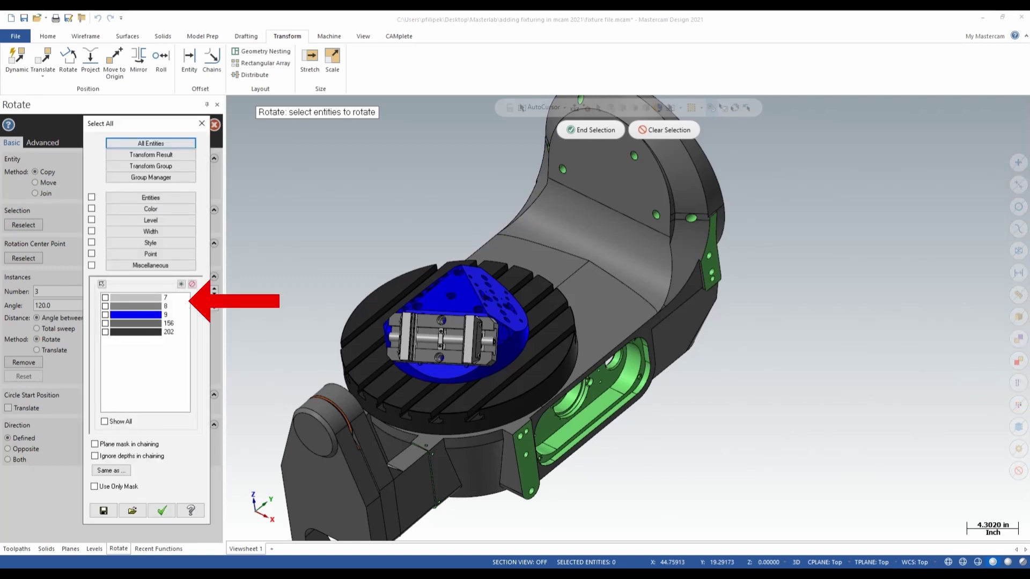
left_click(105, 298)
left_click(105, 323)
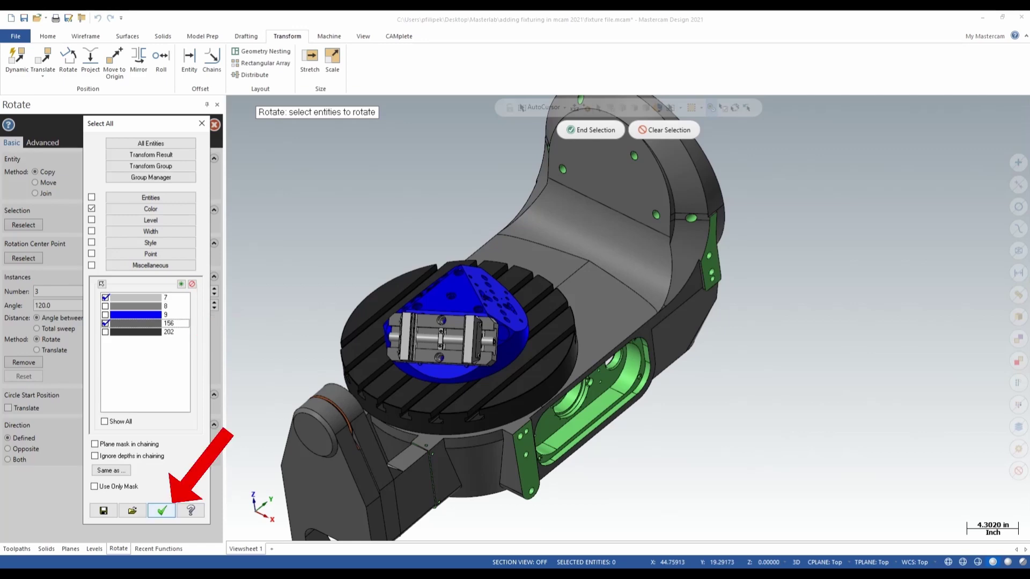
left_click(162, 511)
middle_click_drag(616, 303, 628, 318)
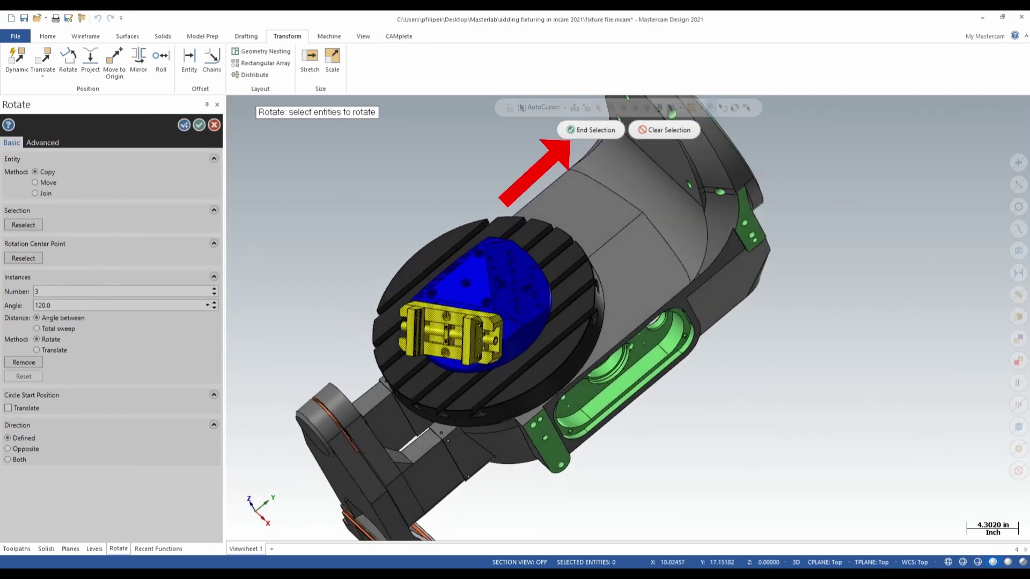
left_click(592, 130)
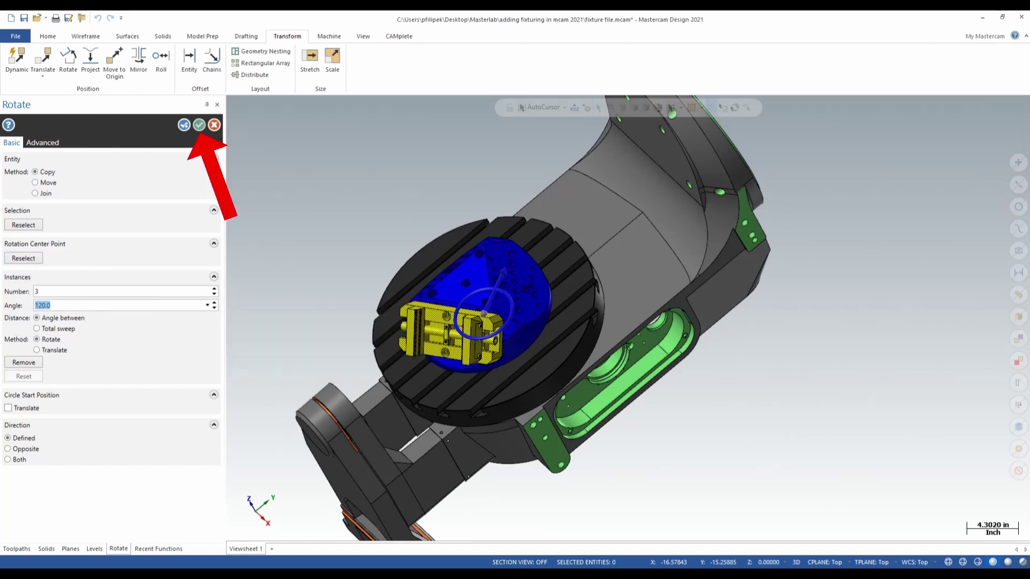
left_click(199, 125)
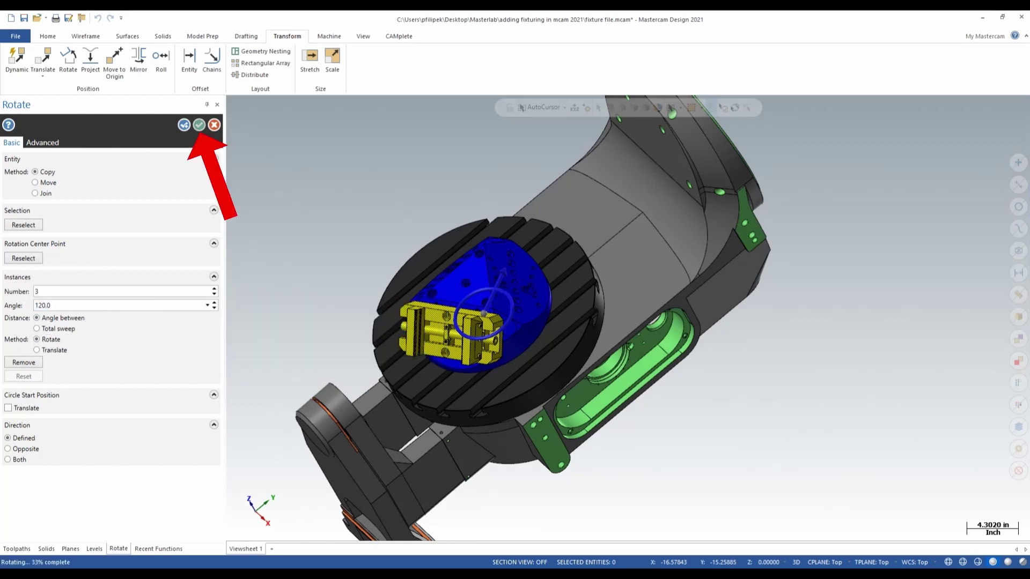